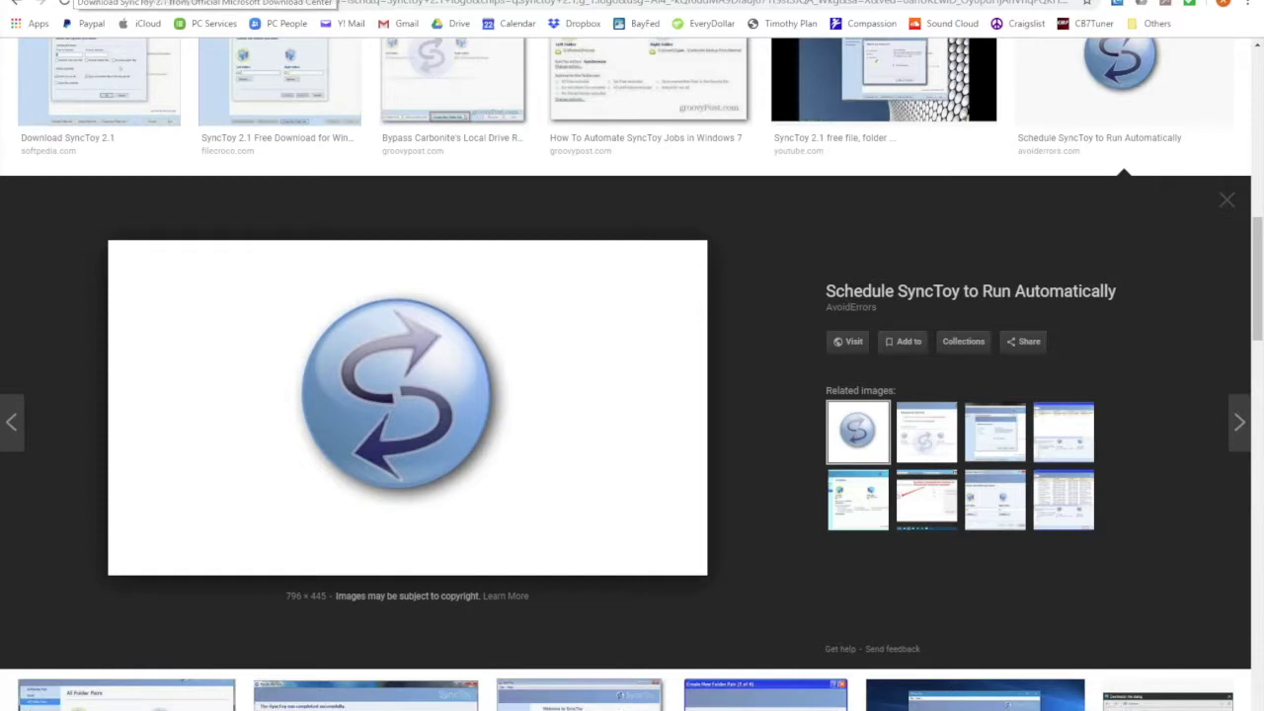
- Show the SyncToy 2.1 page of the Microsoft Download Center, and return to the desktop
{"action": "left_click", "coordinate": [129, 0]}
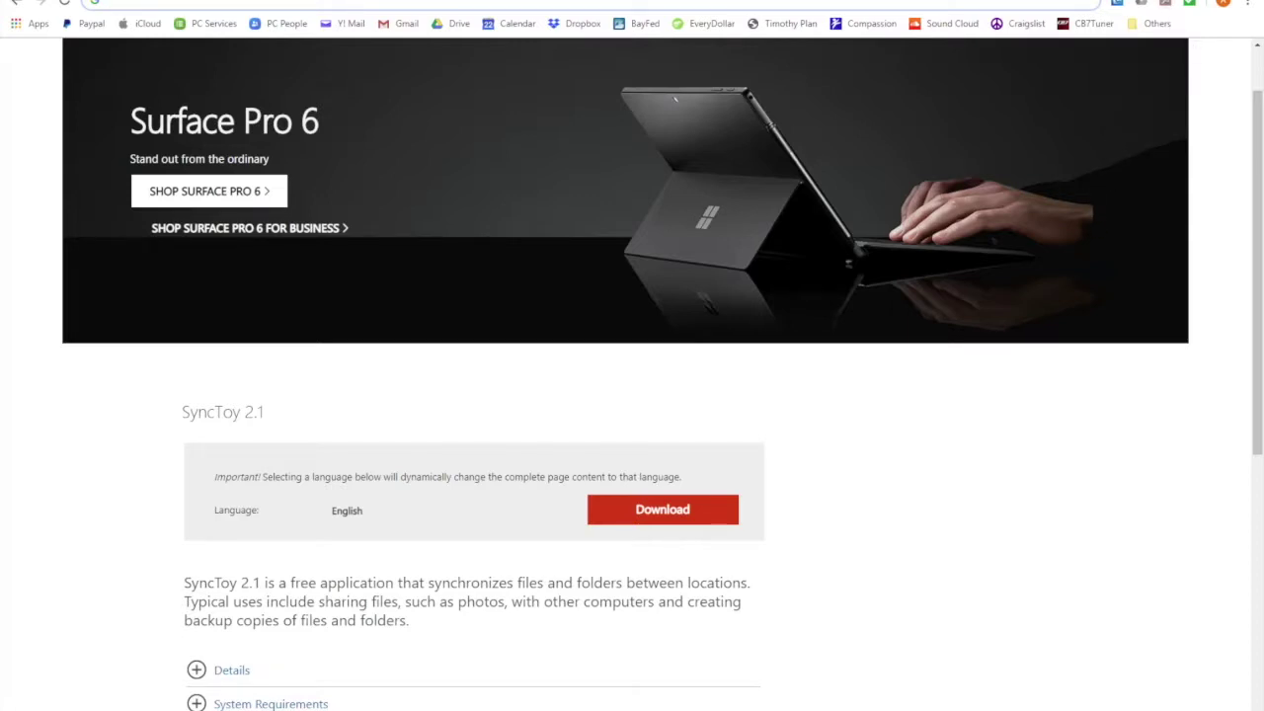
{"action": "key", "text": "super+d"}
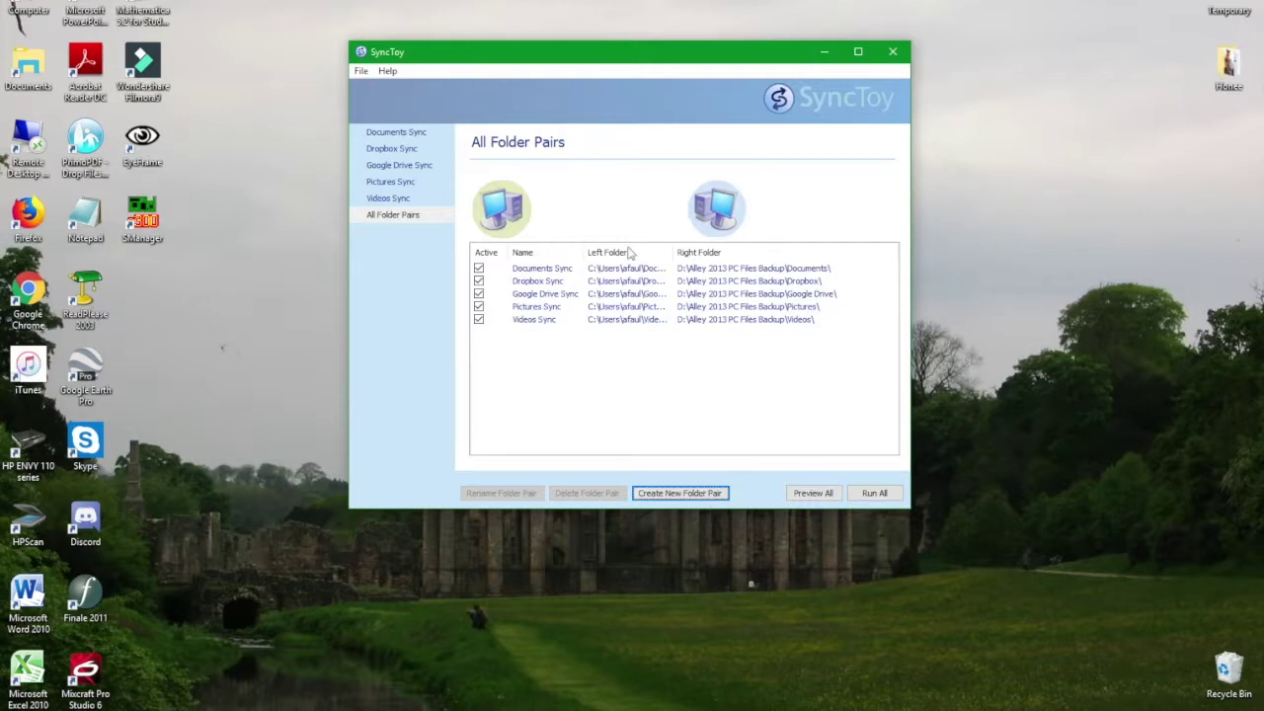
- Start a new folder pair and choose the Solo piano folder in Documents\Compositions of the user profile as its left folder
{"action": "left_click", "coordinate": [690, 497]}
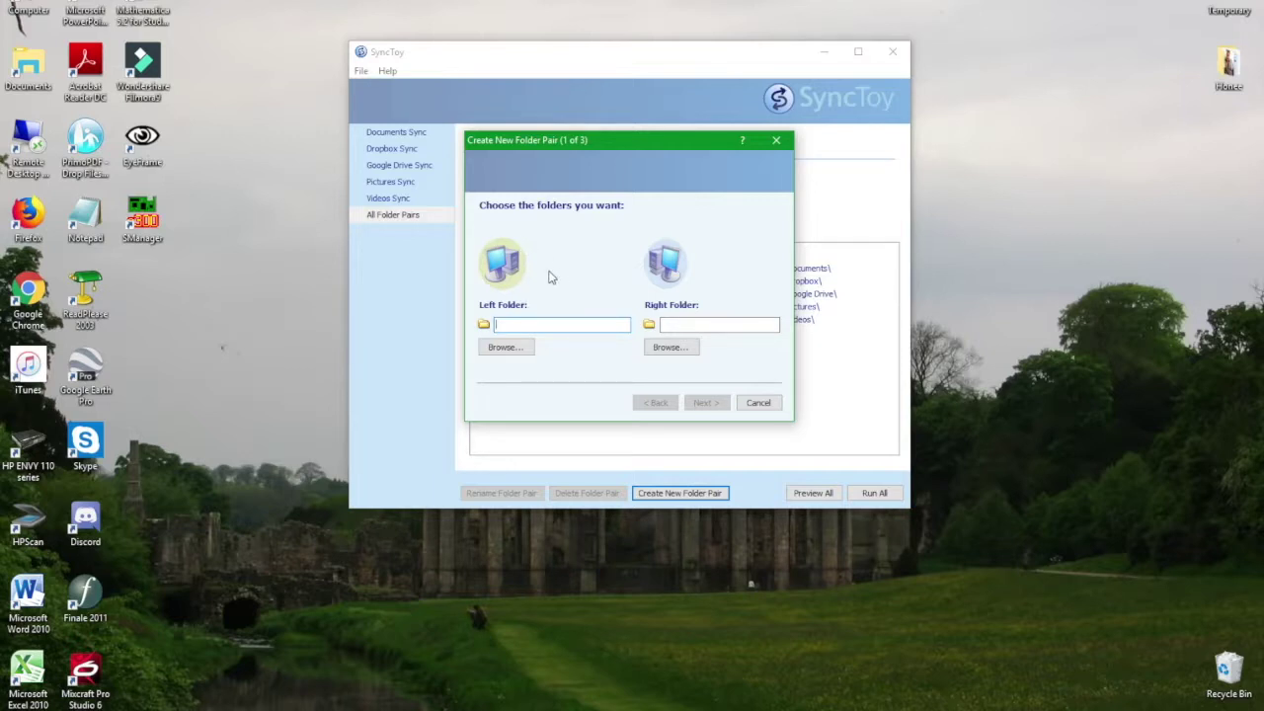
{"action": "left_click", "coordinate": [521, 352]}
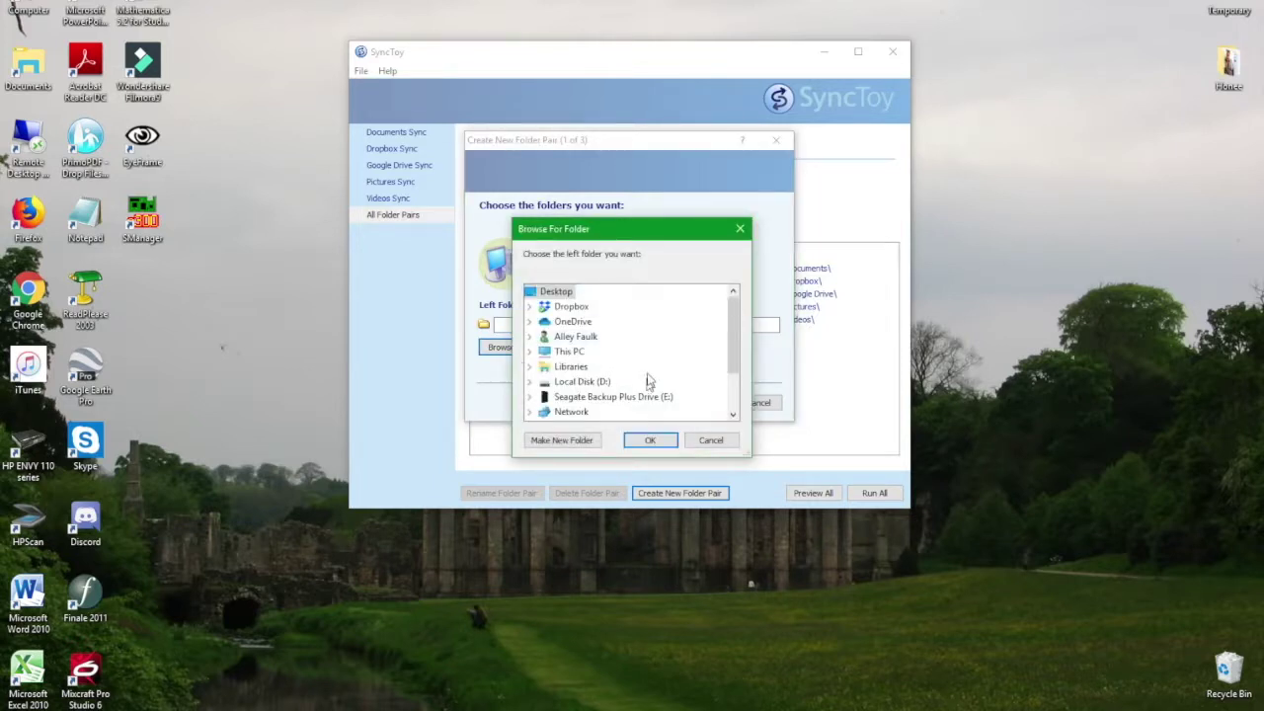
{"action": "double_click", "coordinate": [573, 338]}
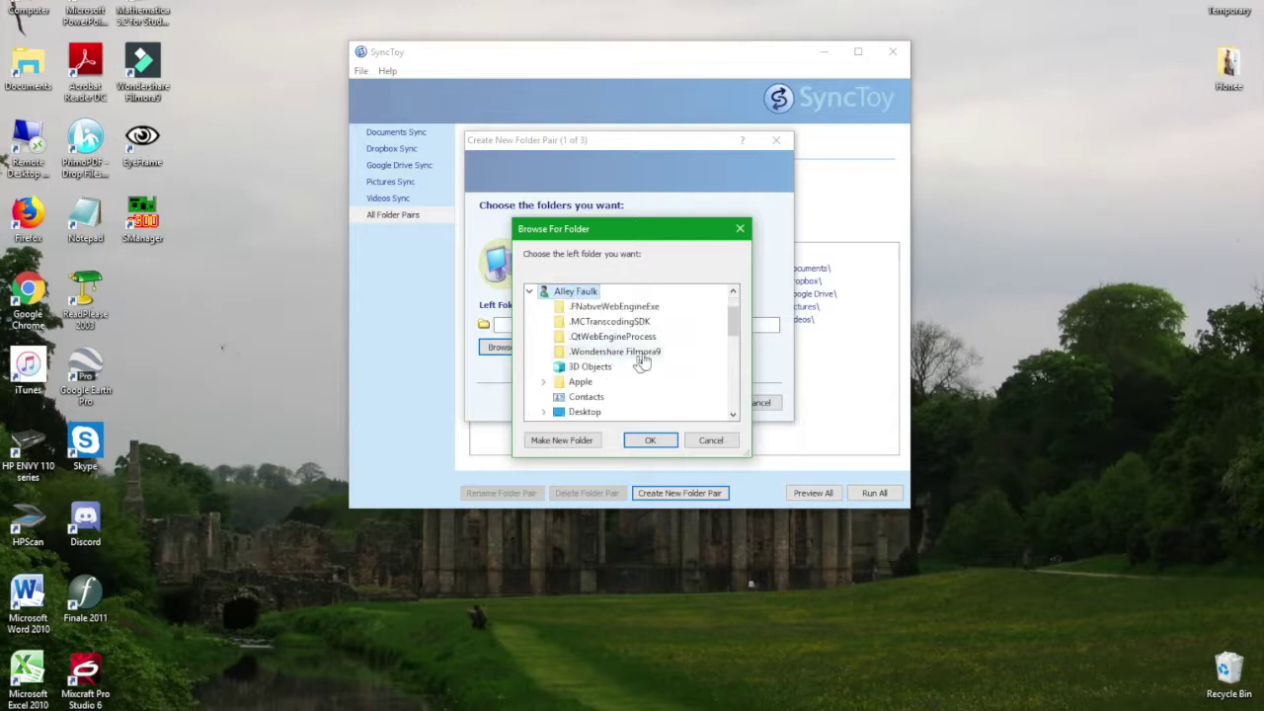
{"action": "scroll", "coordinate": [614, 388], "scroll_direction": "down", "scroll_amount": 2}
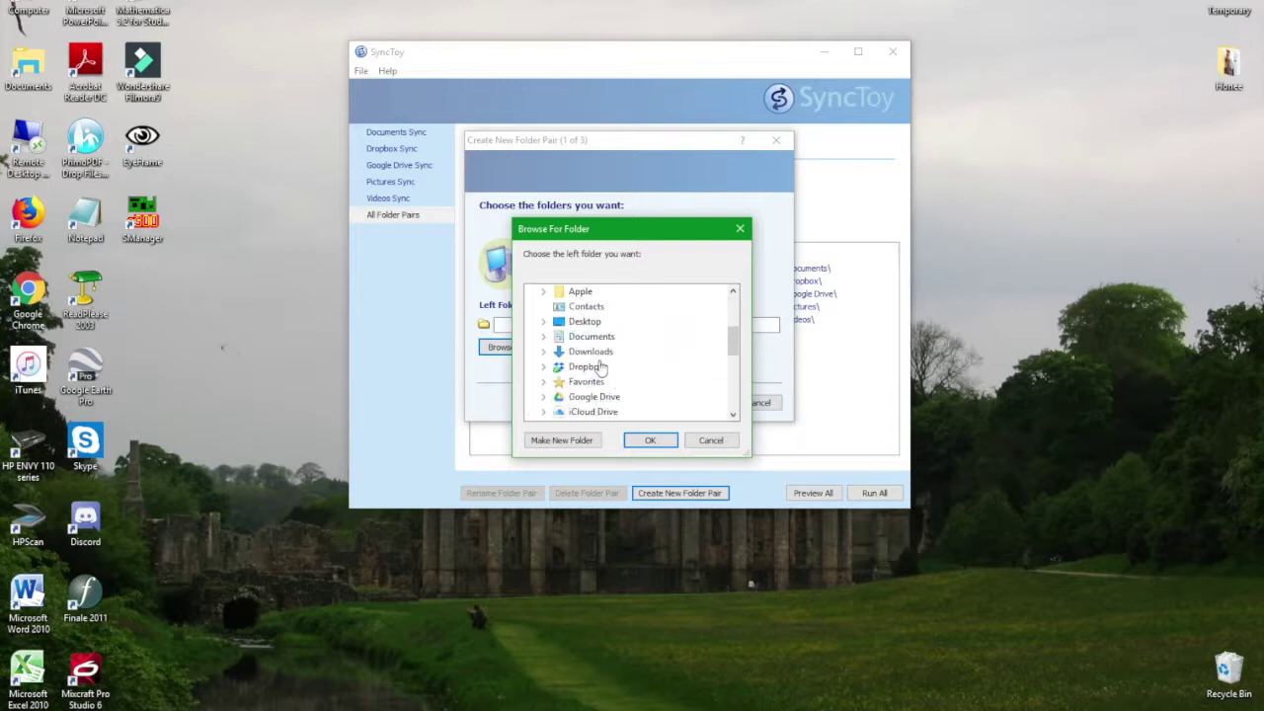
{"action": "double_click", "coordinate": [590, 336]}
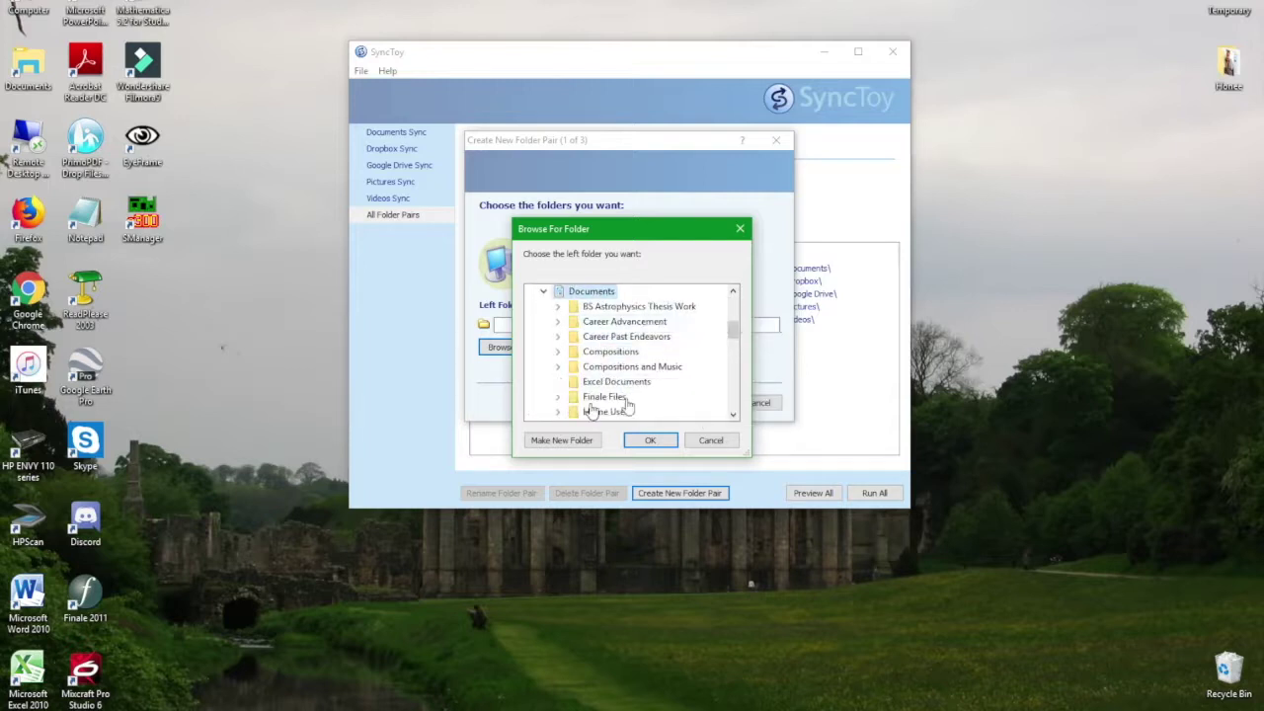
{"action": "double_click", "coordinate": [612, 352]}
{"action": "scroll", "coordinate": [627, 360], "scroll_direction": "down", "scroll_amount": 4}
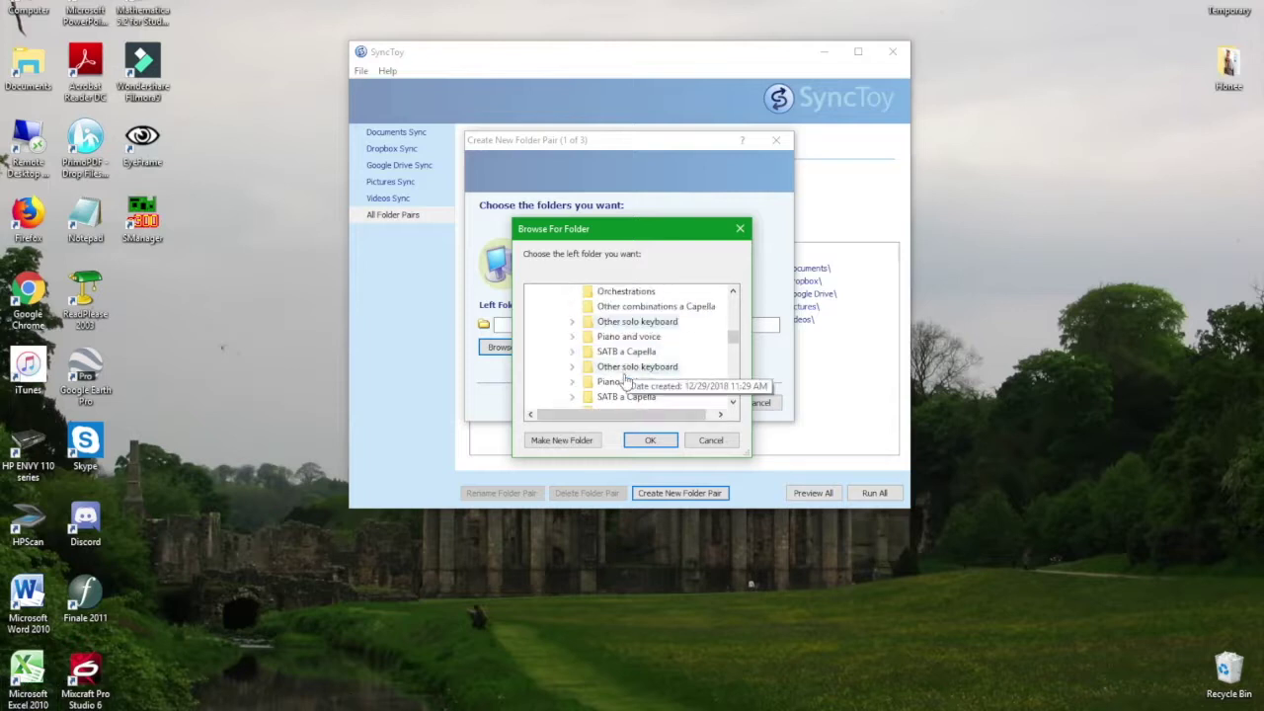
{"action": "double_click", "coordinate": [618, 322]}
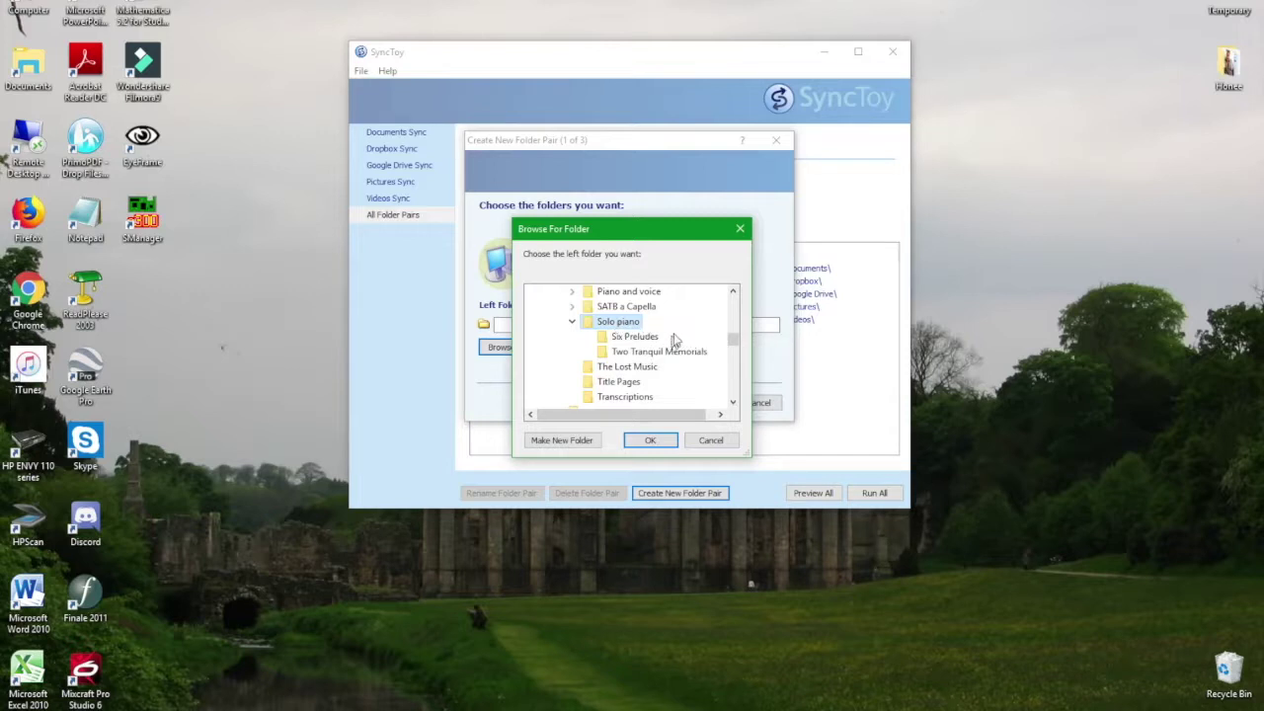
{"action": "left_click_drag", "start_coordinate": [735, 345], "coordinate": [734, 318]}
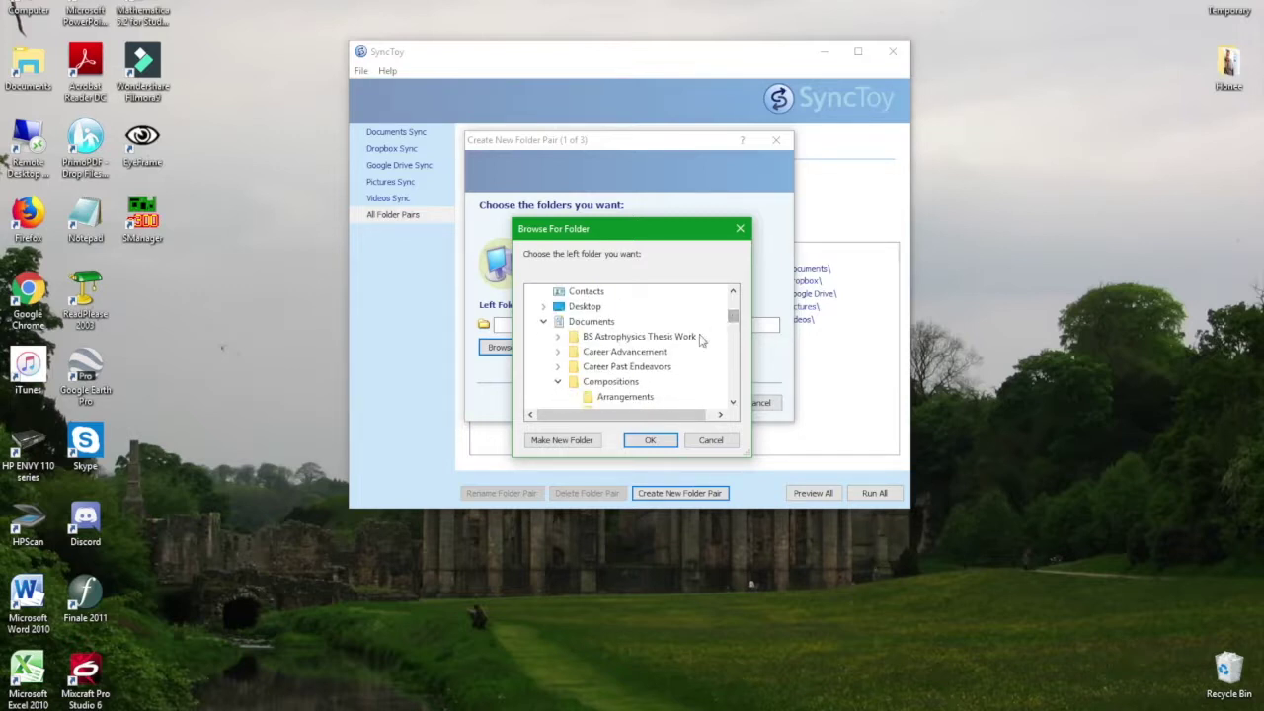
{"action": "scroll", "coordinate": [701, 339], "scroll_direction": "down", "scroll_amount": 1}
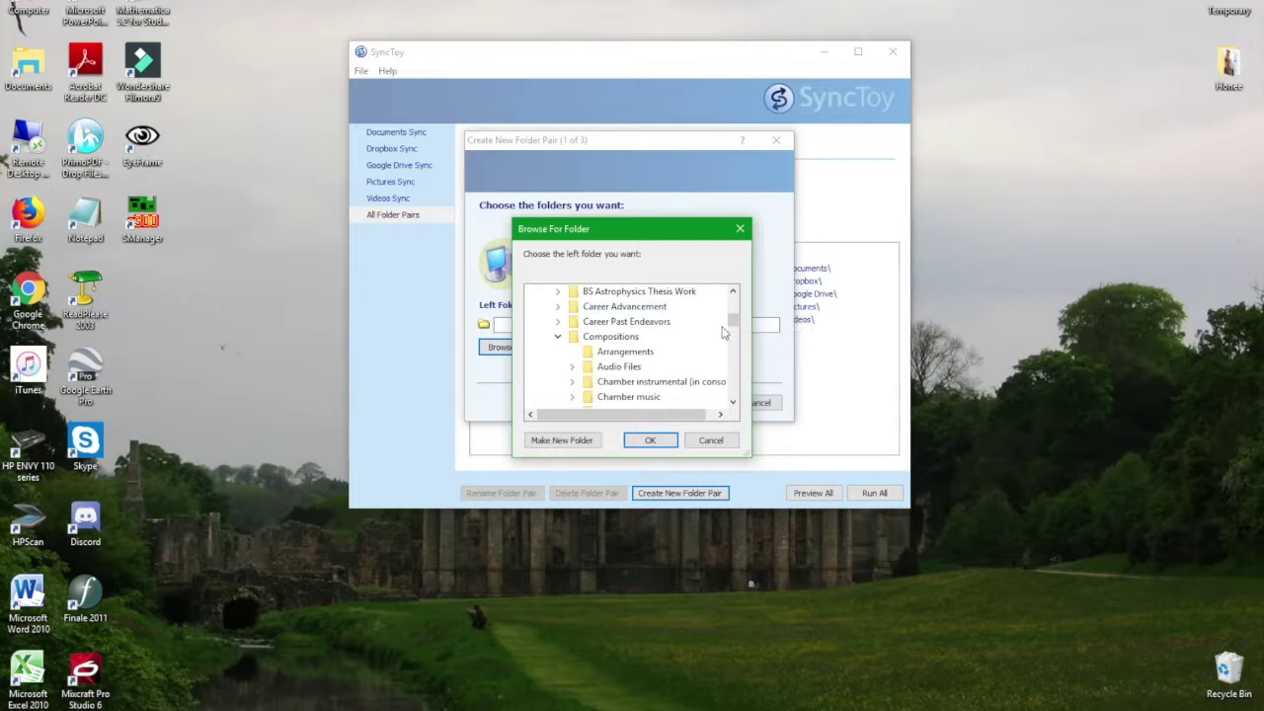
{"action": "left_click_drag", "start_coordinate": [733, 325], "coordinate": [734, 339]}
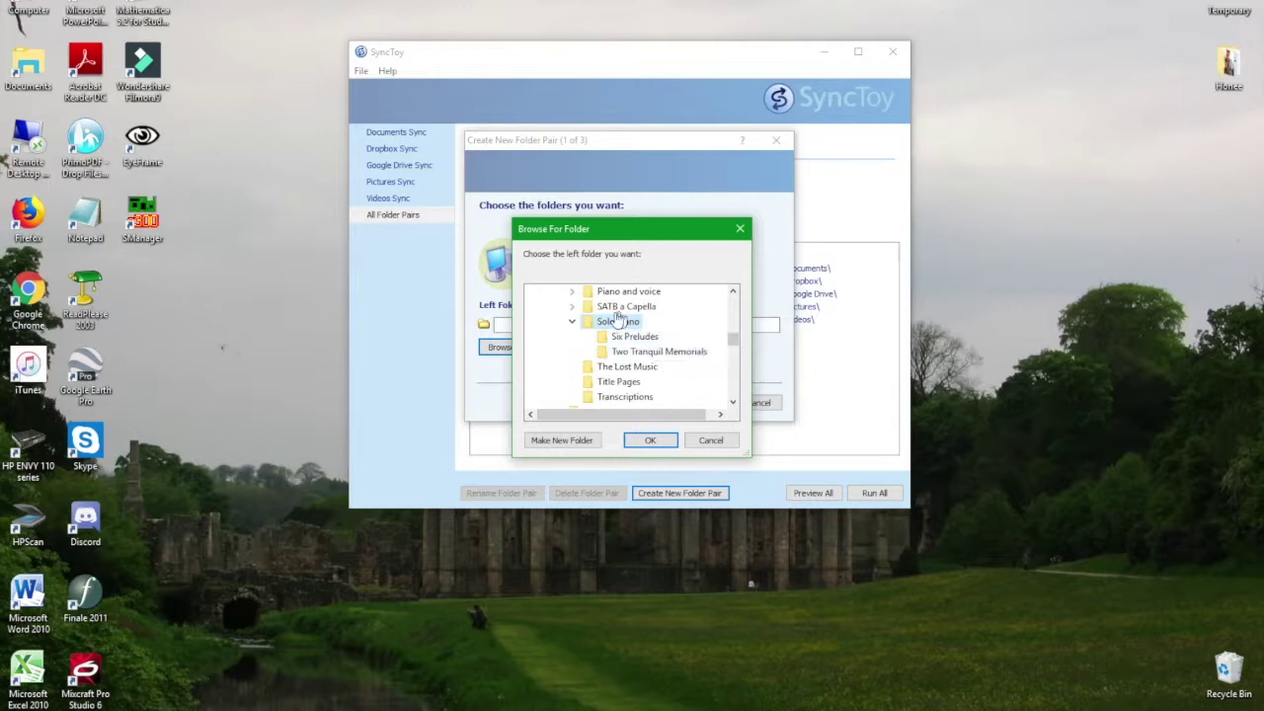
{"action": "left_click", "coordinate": [652, 439]}
- Check the end of the left folder's path to verify which folder was chosen
{"action": "left_click", "coordinate": [550, 327]}
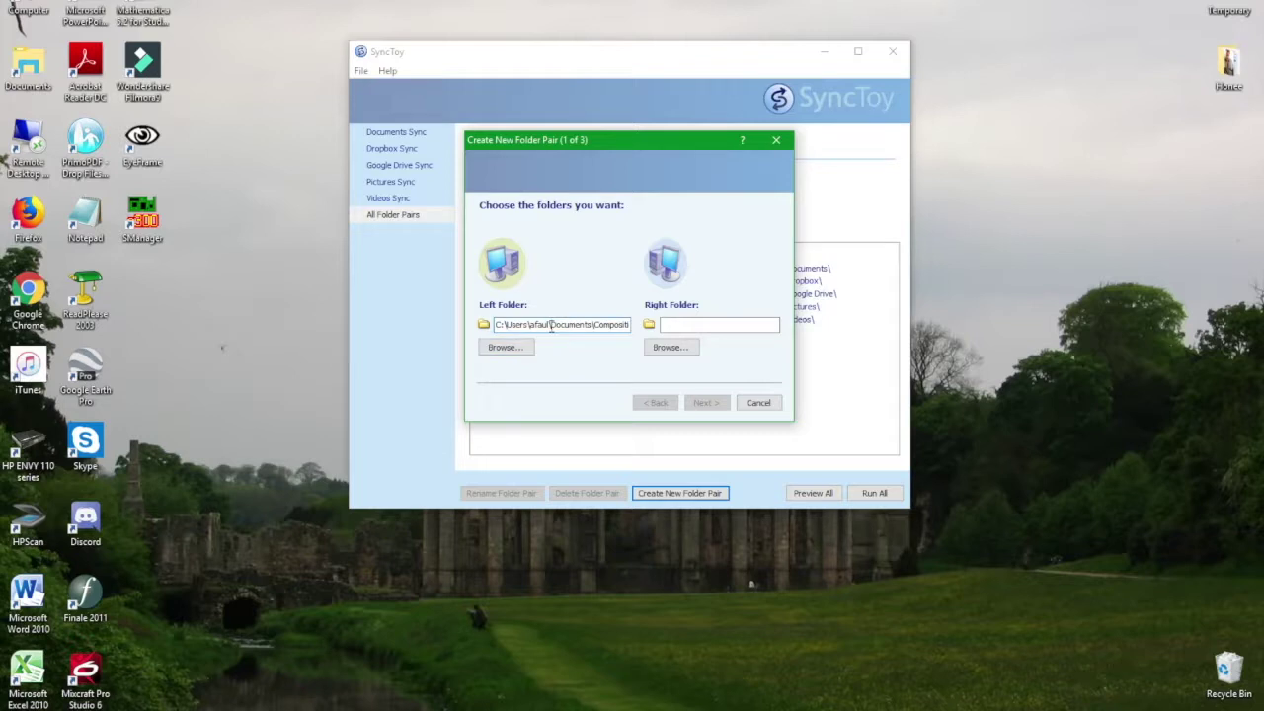
{"action": "key", "text": "End"}
{"action": "key", "text": "Right"}
{"action": "key", "text": "Right"}
{"action": "key", "text": "Right"}
- Choose the Solo Piano folder inside the PC files backup folder on Local Disk (D:) as the right folder
{"action": "left_click", "coordinate": [681, 326]}
{"action": "left_click", "coordinate": [677, 348]}
{"action": "left_click_drag", "start_coordinate": [736, 340], "coordinate": [735, 357]}
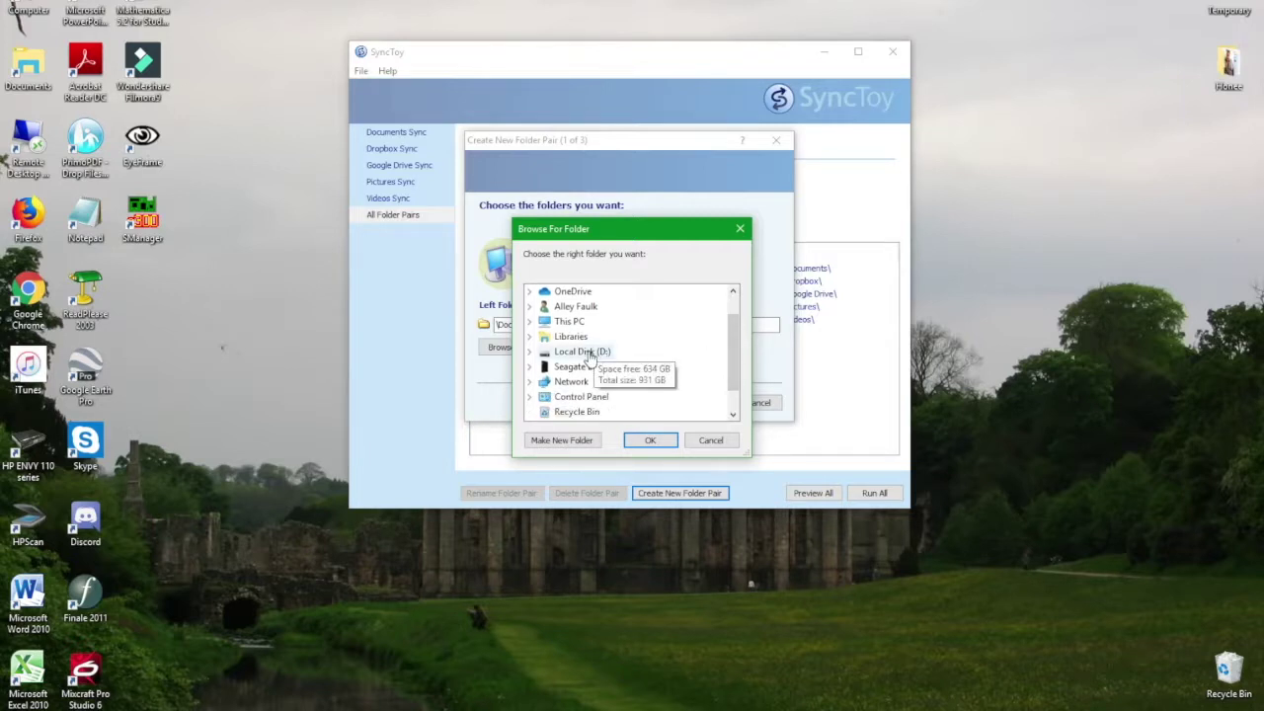
{"action": "left_click", "coordinate": [589, 354]}
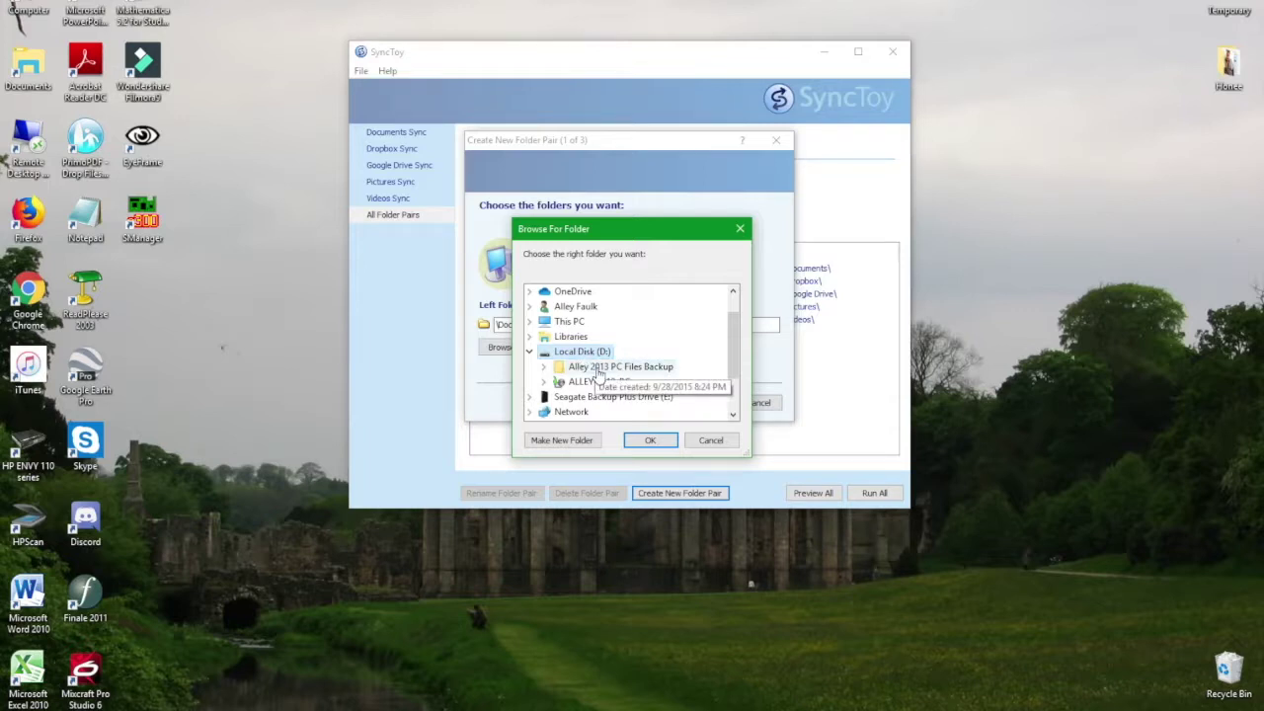
{"action": "left_click", "coordinate": [598, 370]}
{"action": "double_click", "coordinate": [652, 369]}
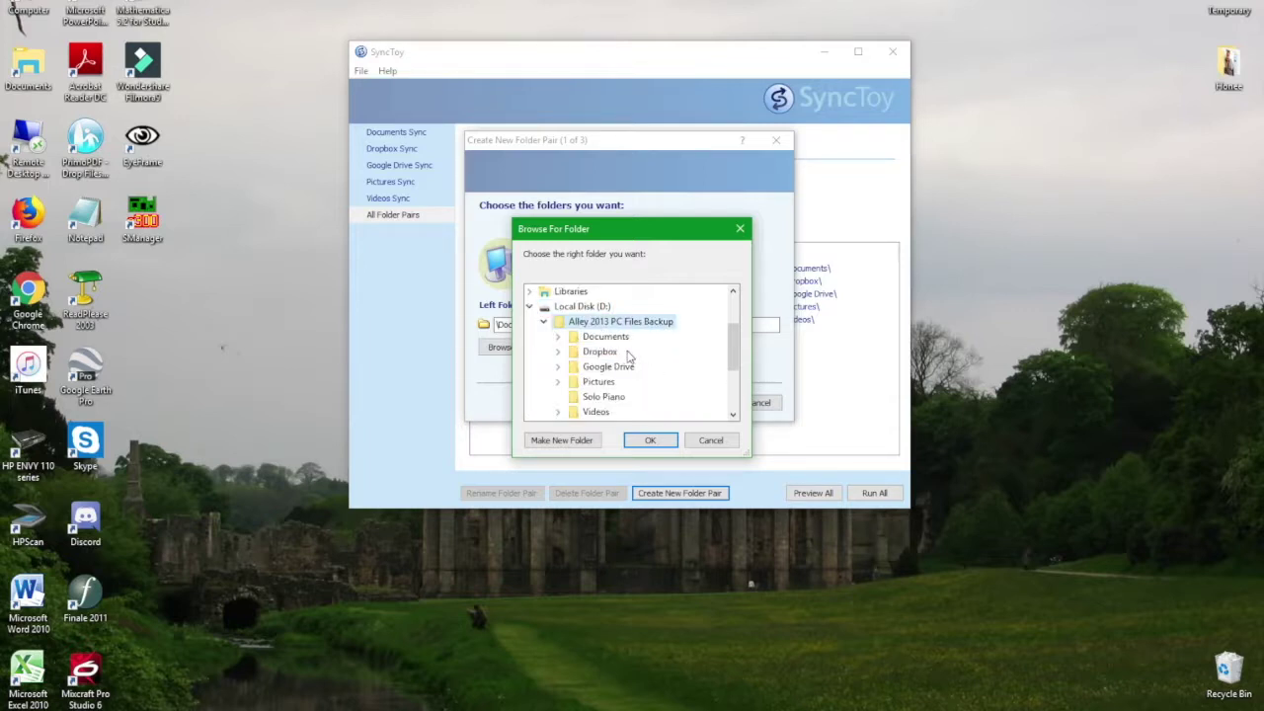
{"action": "scroll", "coordinate": [630, 357], "scroll_direction": "down", "scroll_amount": 1}
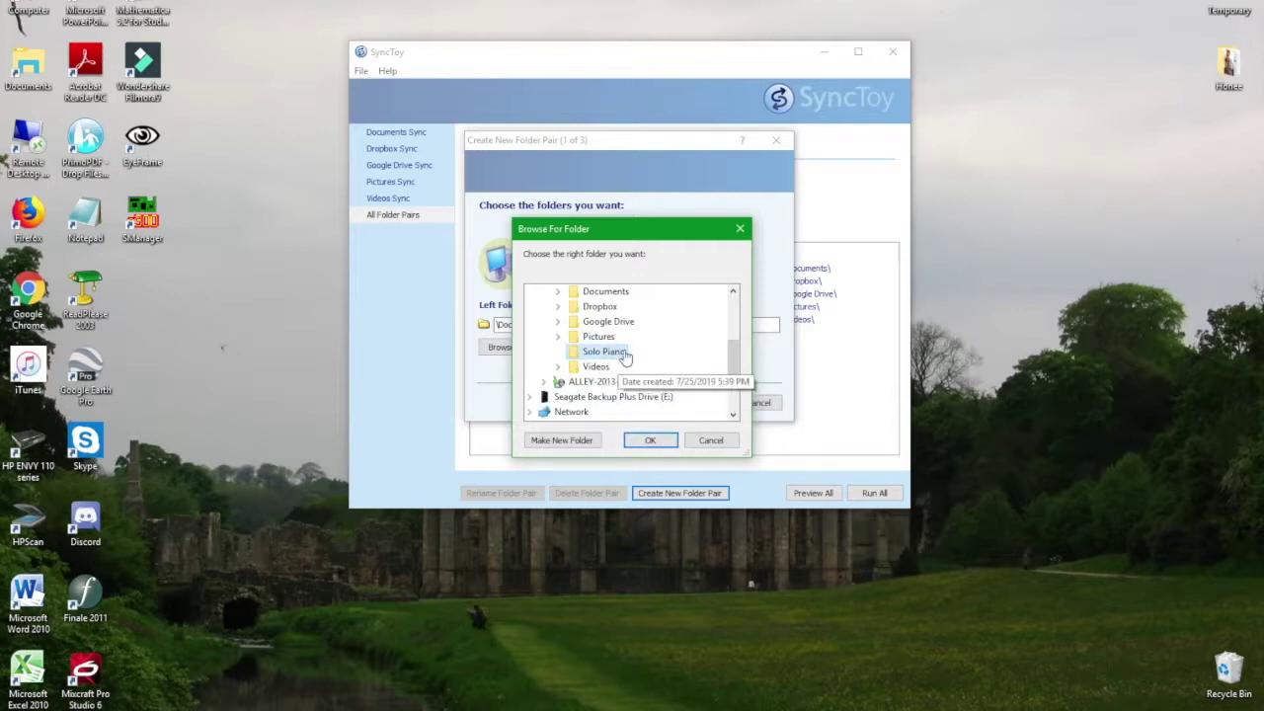
{"action": "left_click", "coordinate": [624, 355]}
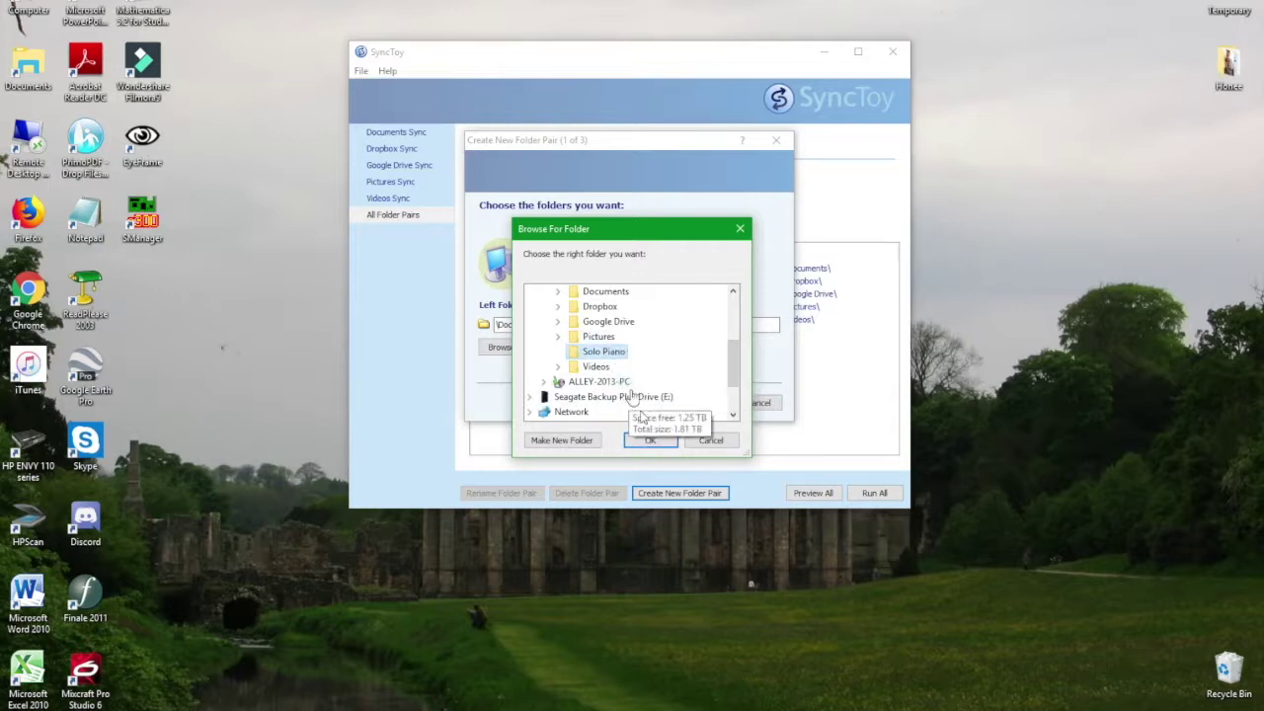
{"action": "left_click", "coordinate": [653, 440]}
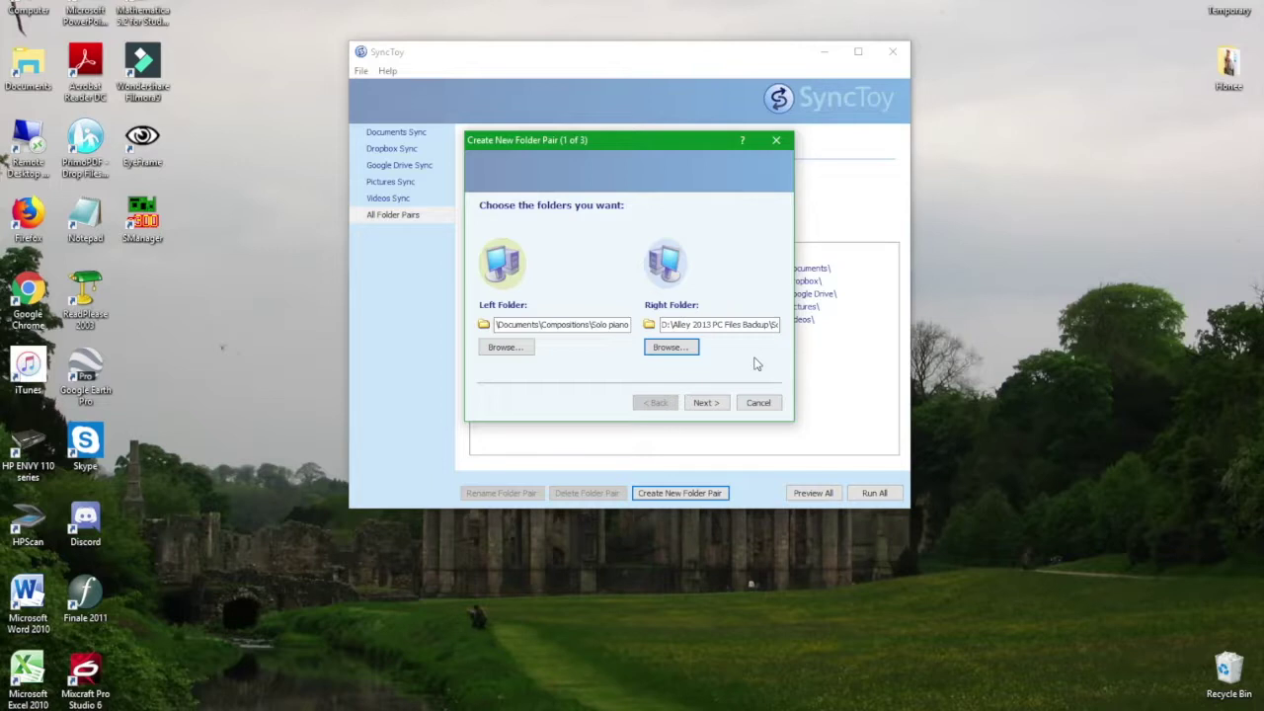
- Compare the Synchronize, Echo and Contribute actions for the new folder pair and choose Echo
{"action": "left_click", "coordinate": [706, 403]}
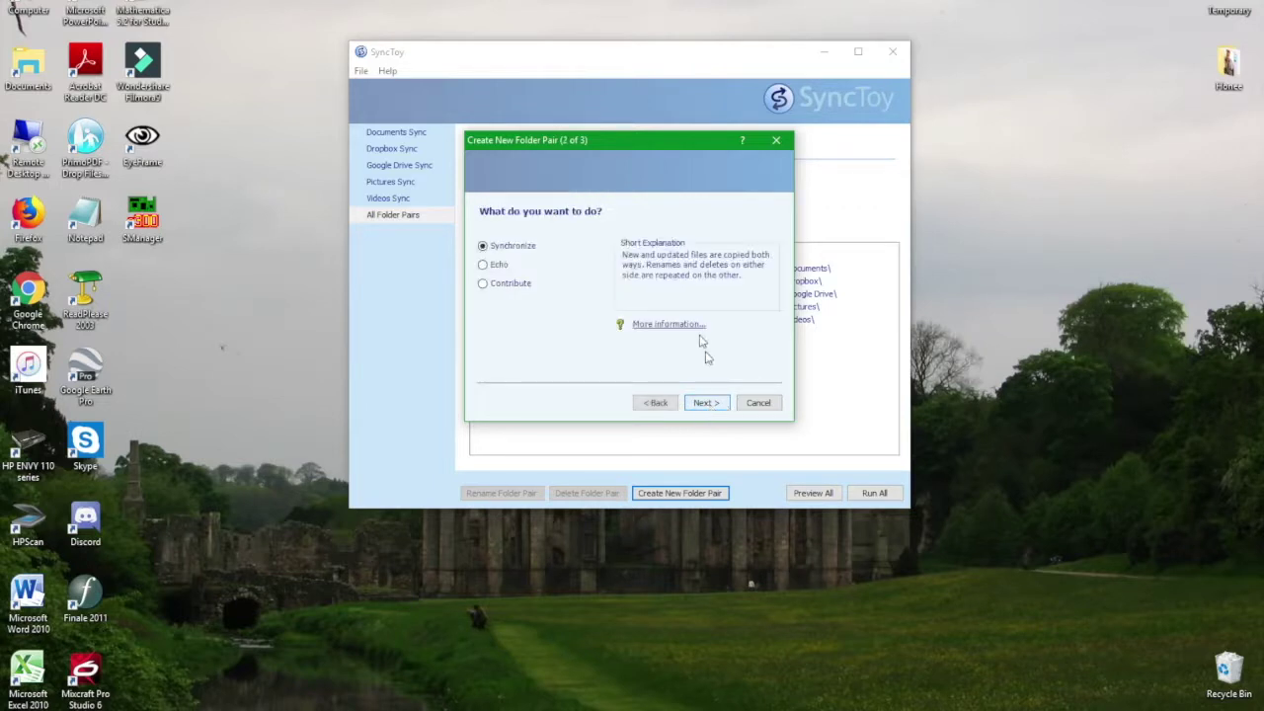
{"action": "left_click", "coordinate": [483, 265]}
{"action": "left_click", "coordinate": [483, 283]}
{"action": "left_click", "coordinate": [482, 246]}
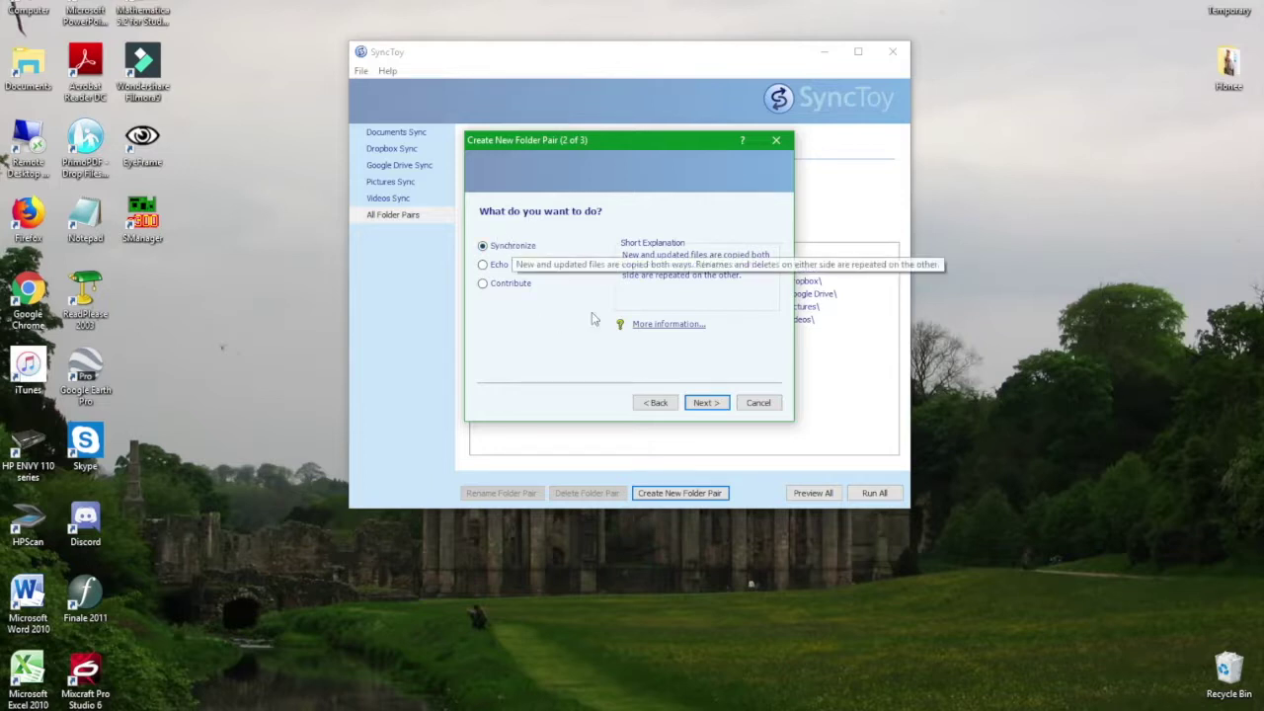
{"action": "left_click", "coordinate": [484, 265]}
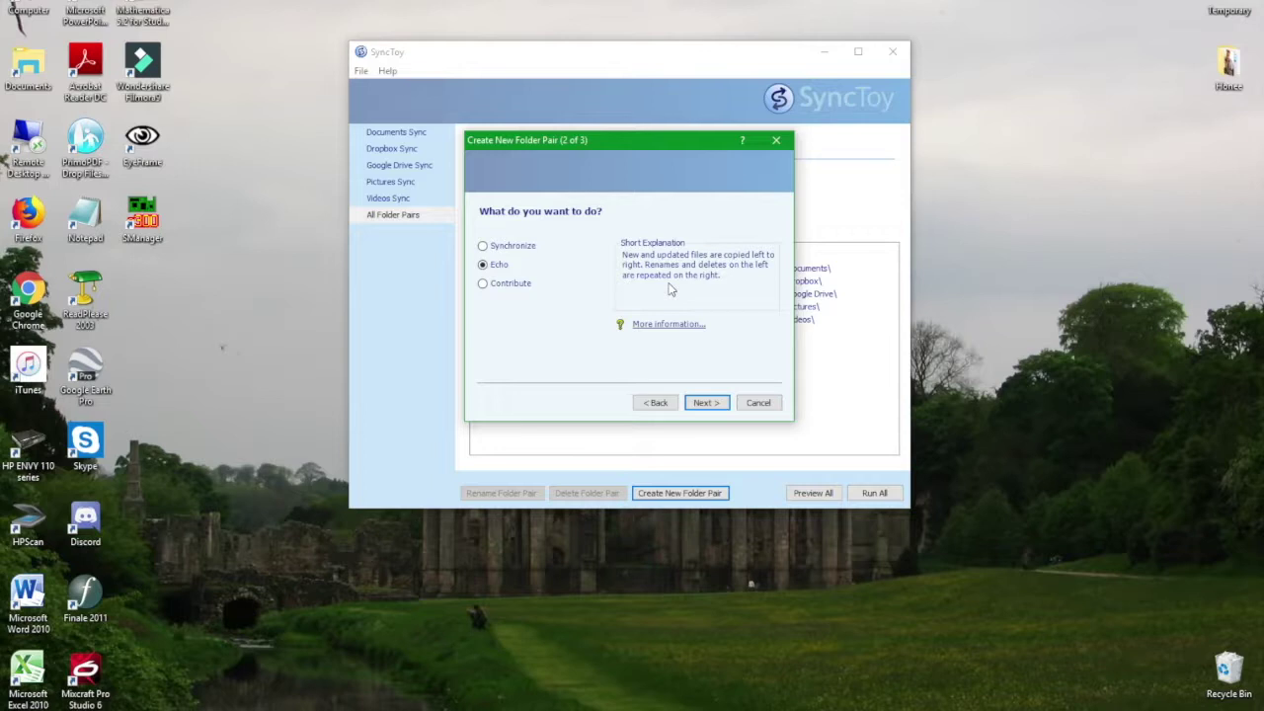
{"action": "left_click", "coordinate": [482, 286]}
{"action": "left_click", "coordinate": [488, 267]}
- Name the folder pair Solo Piano Sync and finish creating it
{"action": "left_click", "coordinate": [711, 402]}
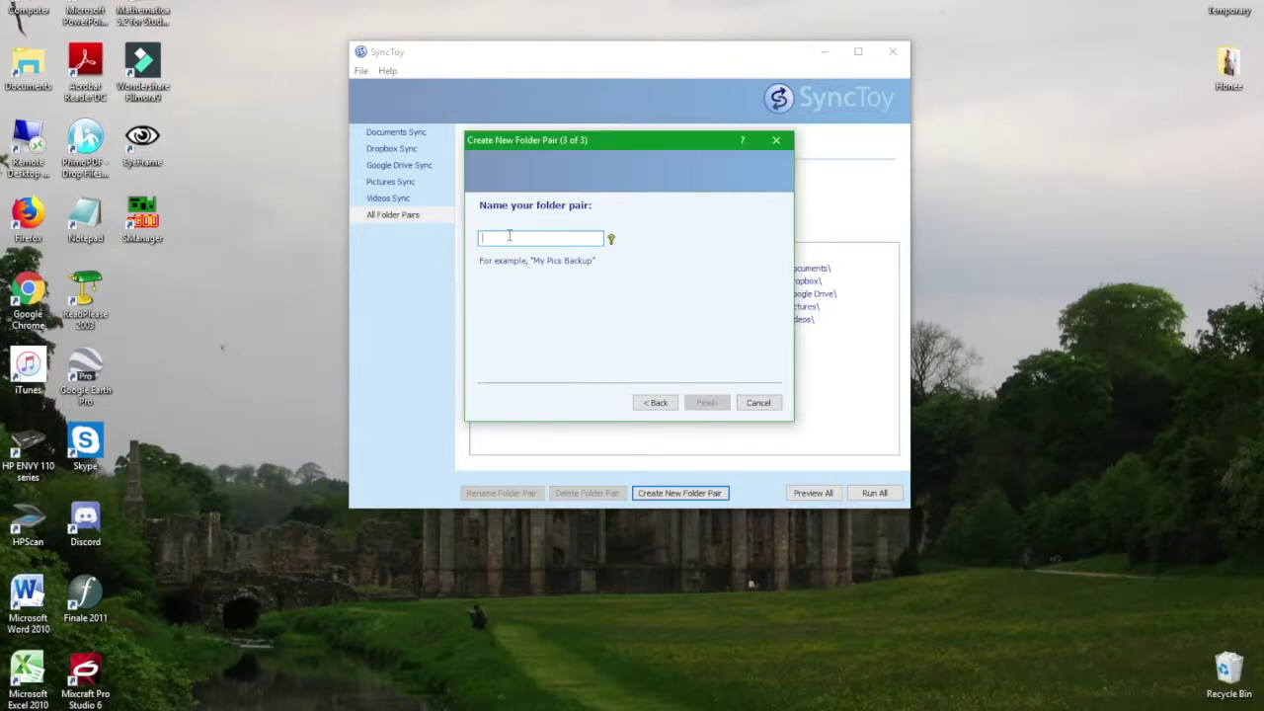
{"action": "type", "text": "Solo Piano Sync"}
{"action": "left_click", "coordinate": [706, 403]}
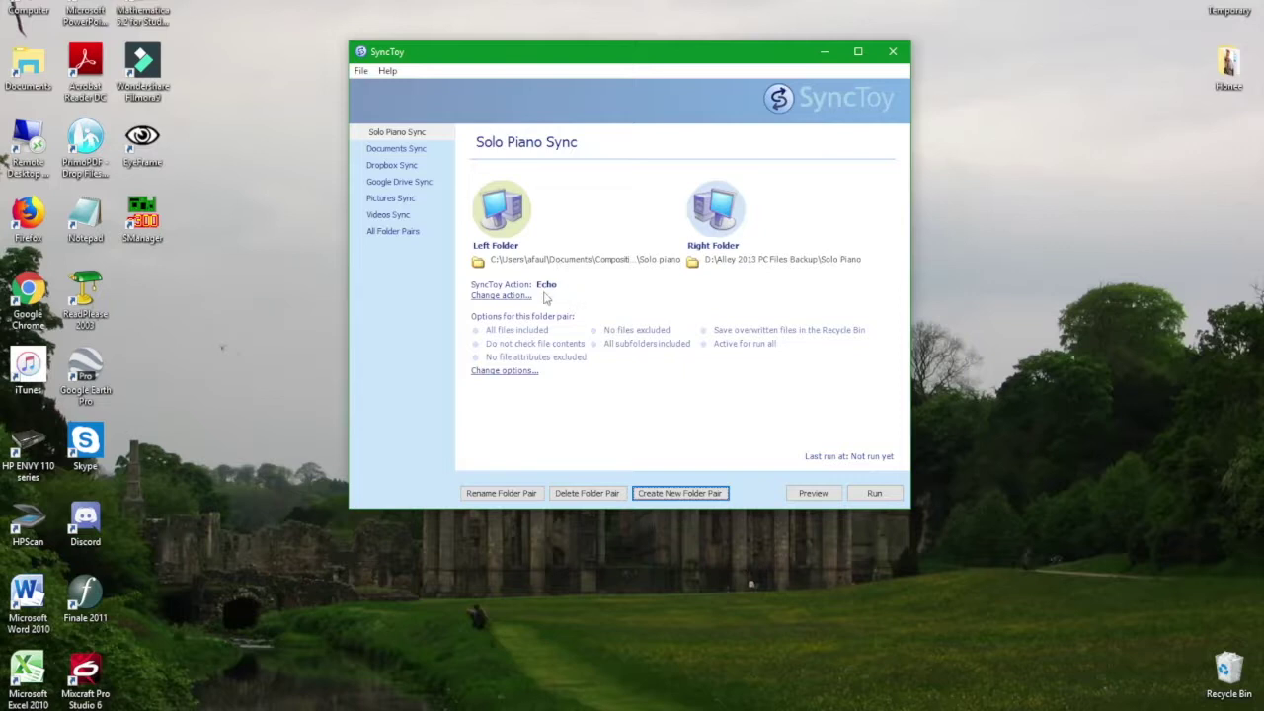
- Try the Synchronize and Contribute actions for the Solo Piano Sync pair, and set it back to Echo
{"action": "left_click", "coordinate": [512, 297]}
{"action": "left_click", "coordinate": [483, 247]}
{"action": "left_click", "coordinate": [483, 284]}
{"action": "left_click", "coordinate": [482, 265]}
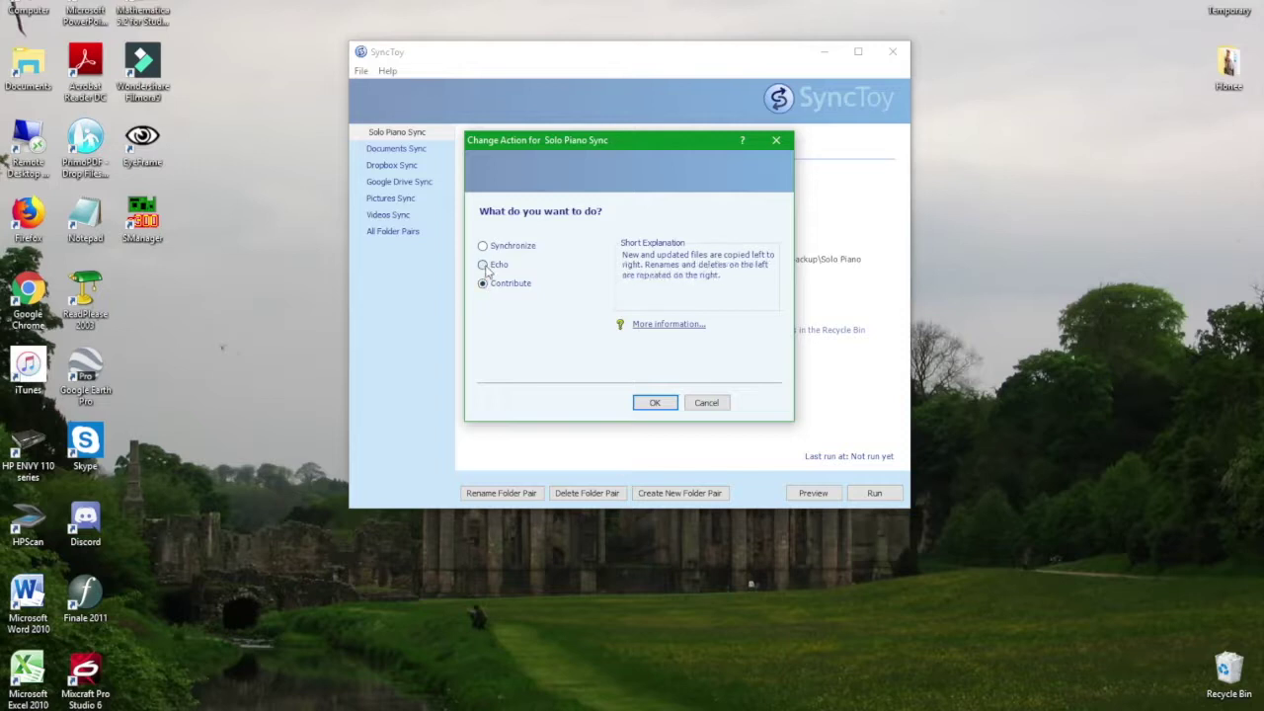
{"action": "left_click", "coordinate": [655, 403]}
- Toggle the pair's options for excluding system files and saving overwritten files in the Recycle Bin, restoring both before confirming
{"action": "left_click", "coordinate": [513, 374]}
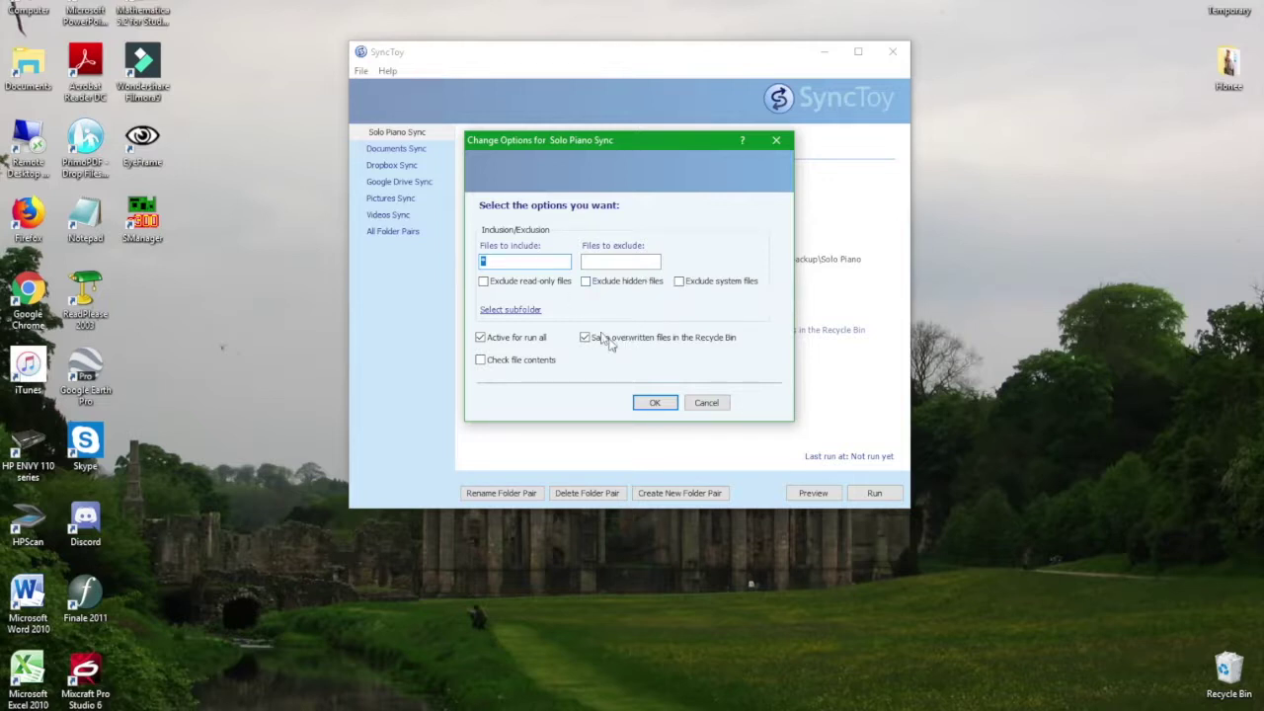
{"action": "left_click", "coordinate": [685, 288]}
{"action": "left_click", "coordinate": [685, 289]}
{"action": "left_click", "coordinate": [584, 338]}
{"action": "left_click", "coordinate": [584, 337]}
{"action": "left_click", "coordinate": [652, 409]}
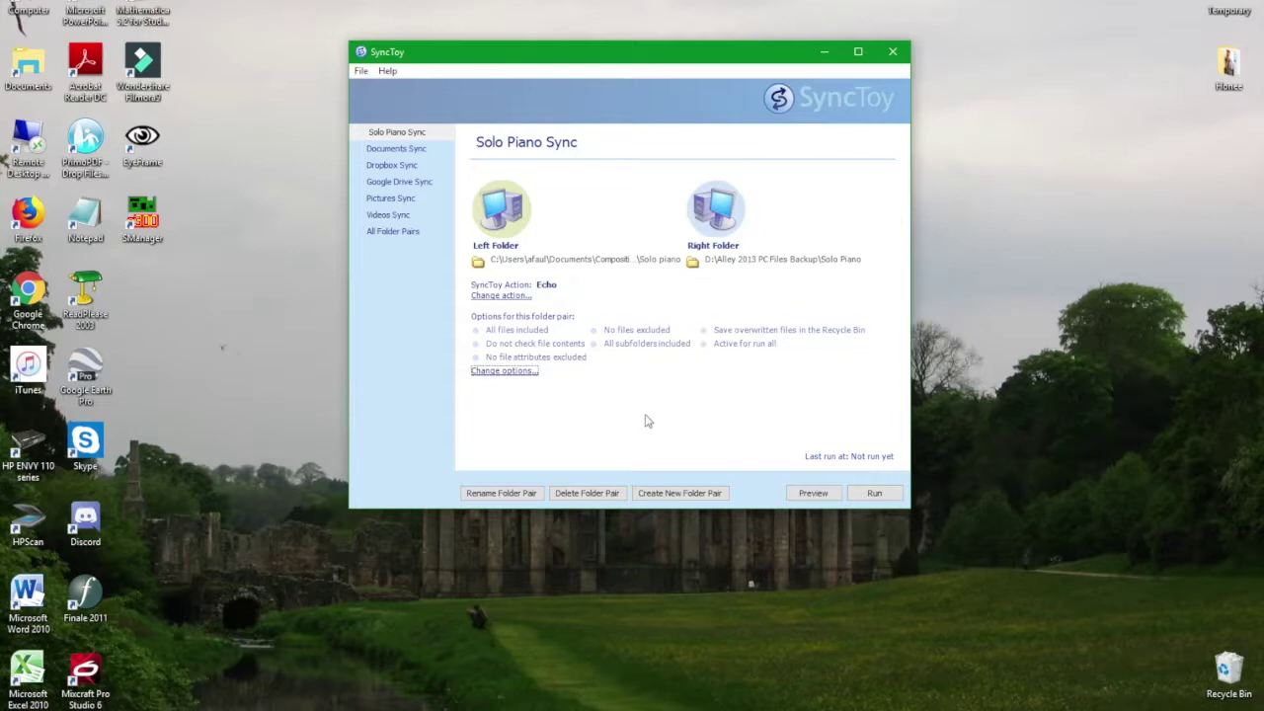
- Start deleting the Solo Piano Sync folder pair but decline it, and rename the pair Solo Piano Sync 2
{"action": "left_click", "coordinate": [584, 496]}
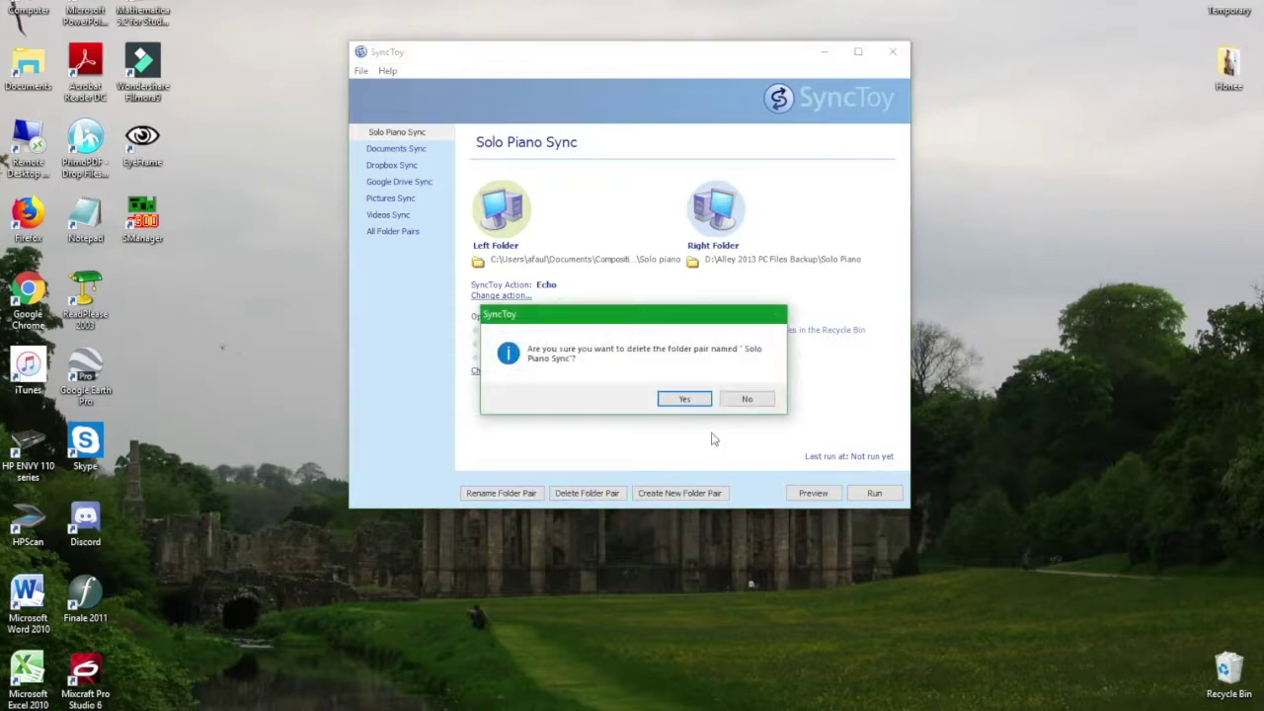
{"action": "left_click", "coordinate": [747, 399]}
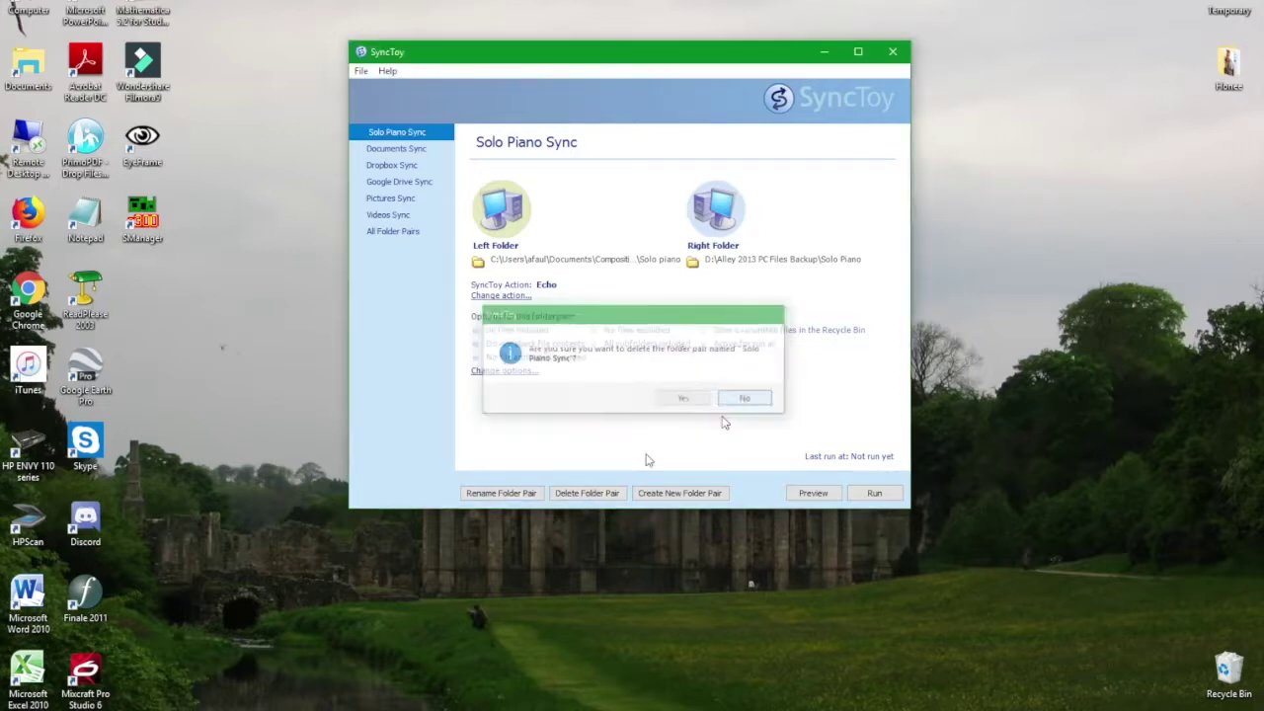
{"action": "left_click", "coordinate": [489, 495]}
{"action": "left_click", "coordinate": [565, 282]}
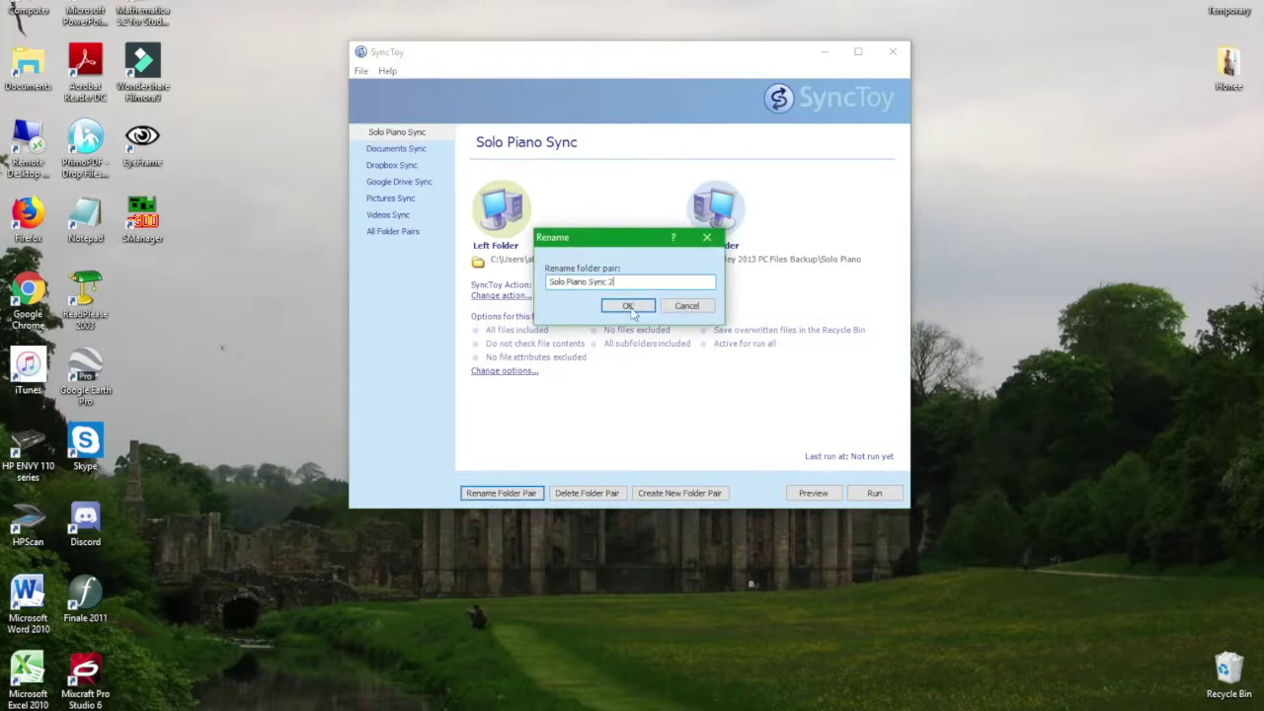
{"action": "left_click", "coordinate": [628, 306]}
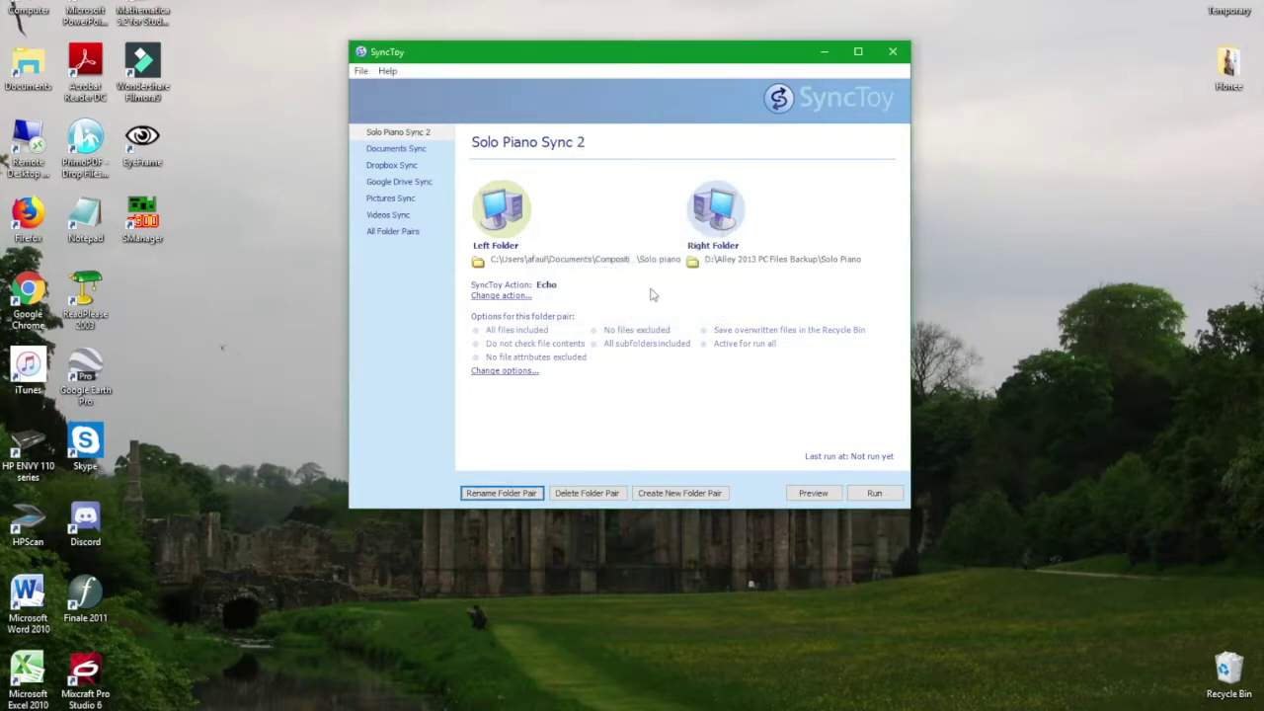
- Delete the Solo Piano Sync 2 folder pair and confirm the deletion
{"action": "left_click", "coordinate": [571, 493]}
{"action": "left_click", "coordinate": [687, 401]}
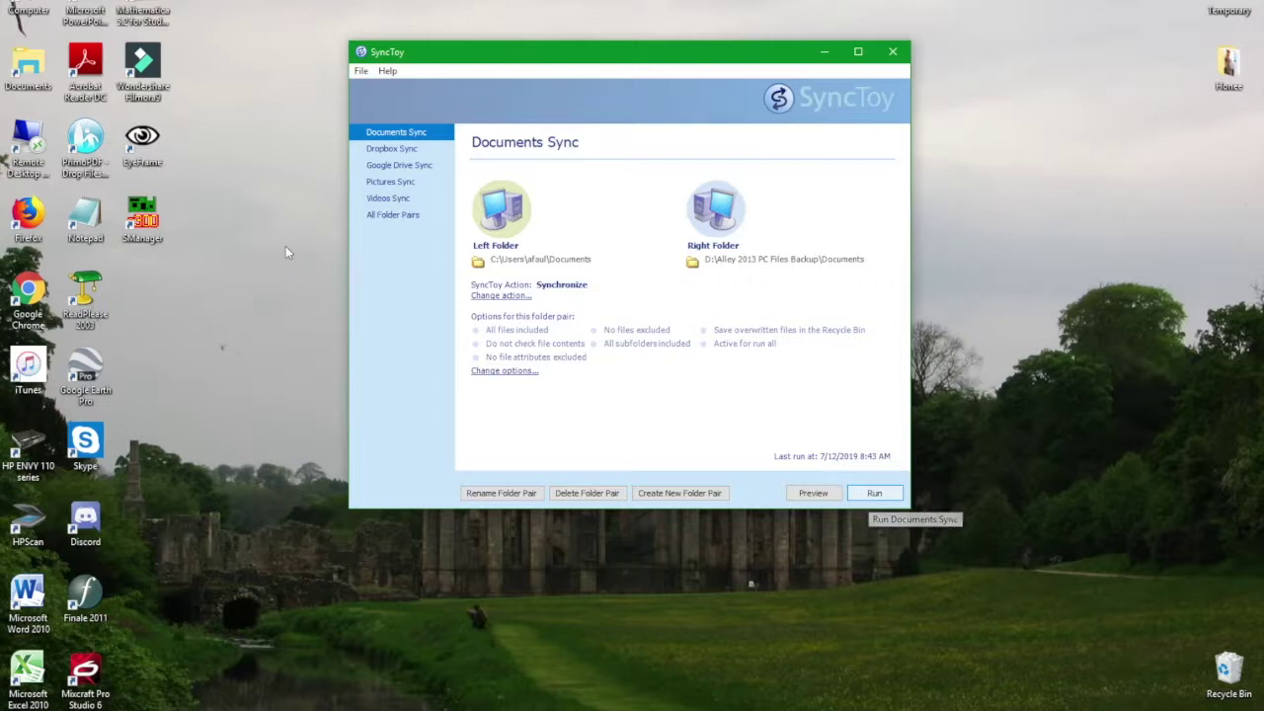
- Look through the Dropbox, Google Drive and Pictures folder pairs, and run the Videos Sync pair
{"action": "left_click", "coordinate": [379, 150]}
{"action": "left_click", "coordinate": [399, 167]}
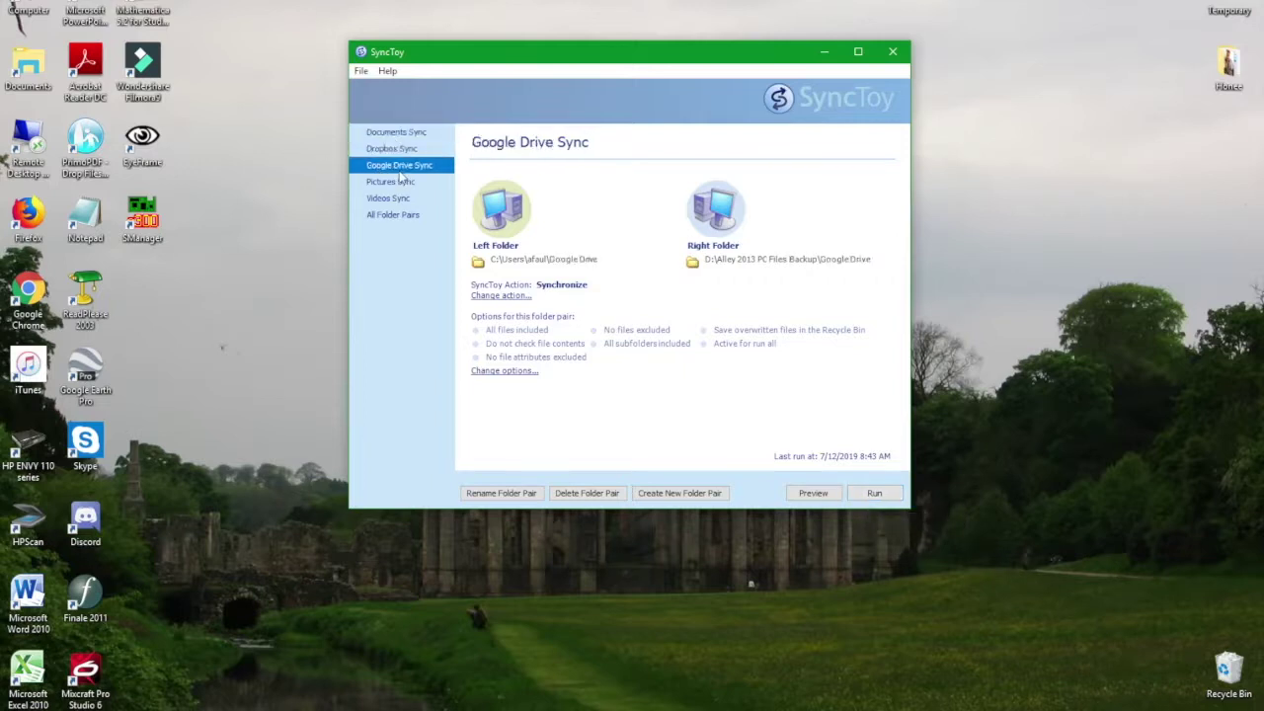
{"action": "left_click", "coordinate": [403, 182]}
{"action": "left_click", "coordinate": [406, 199]}
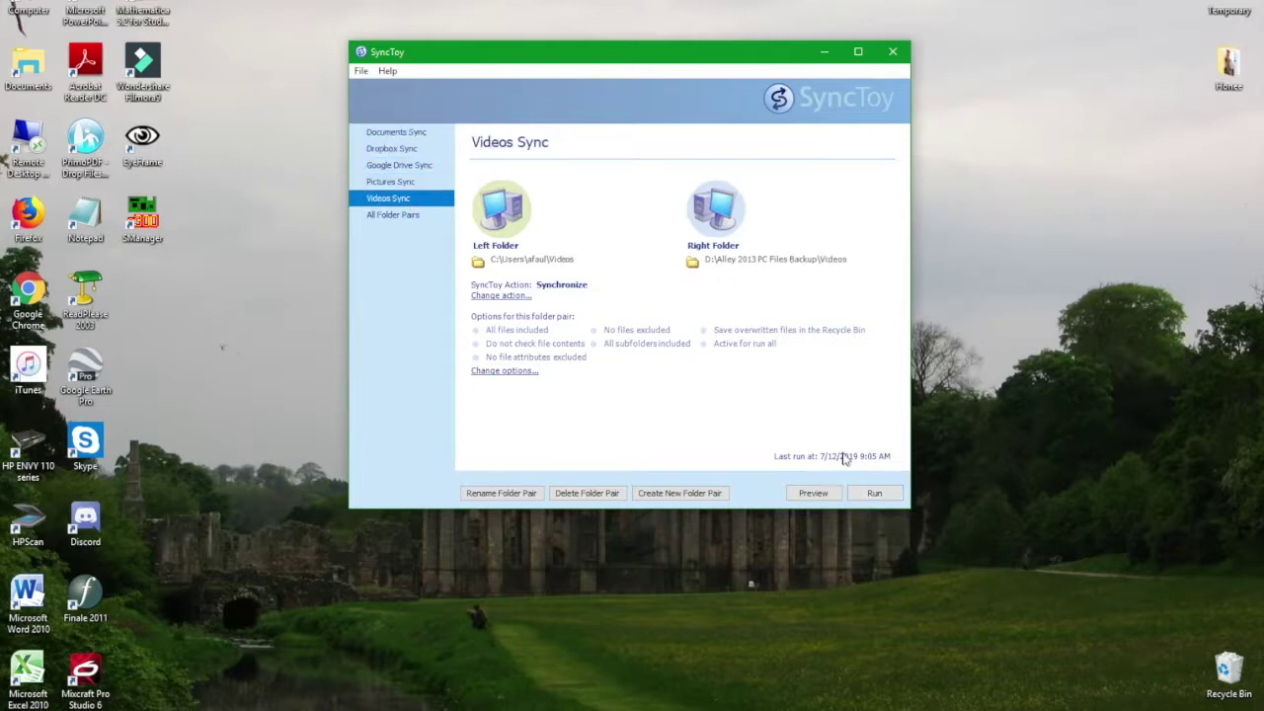
{"action": "left_click", "coordinate": [878, 494]}
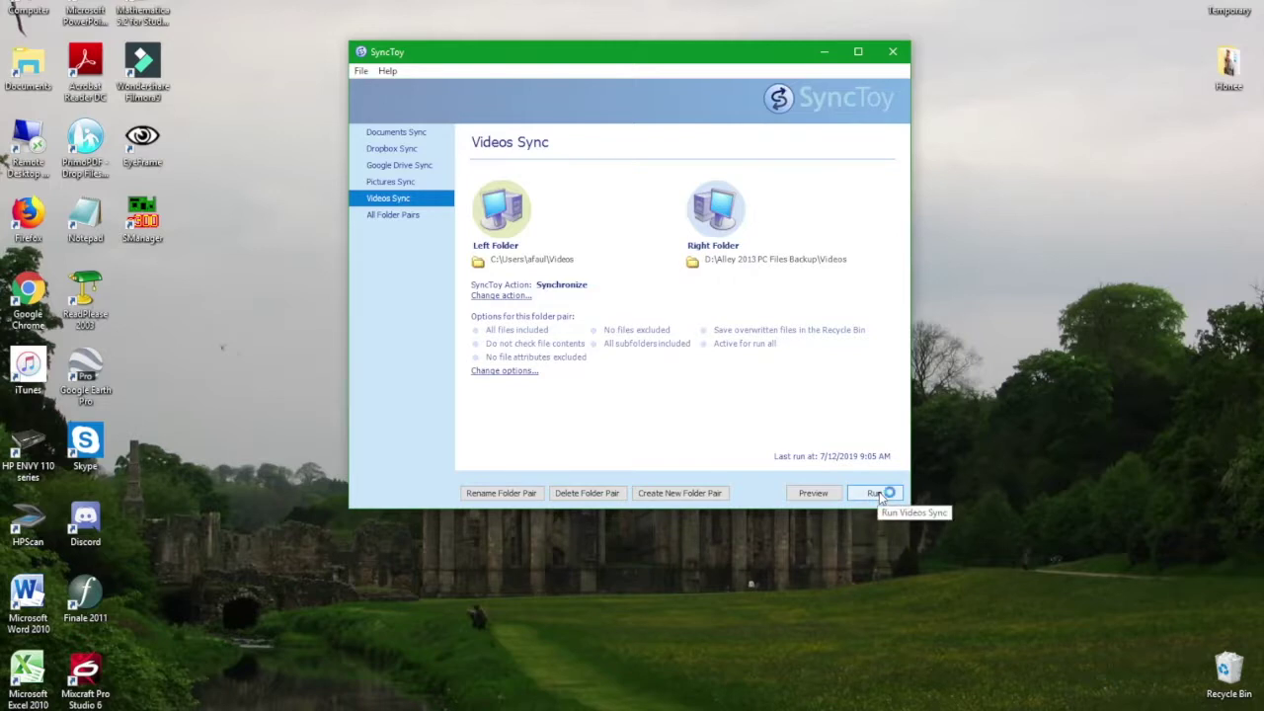
- Run all folder pairs together and move the progress window out of the way
{"action": "left_click", "coordinate": [409, 216]}
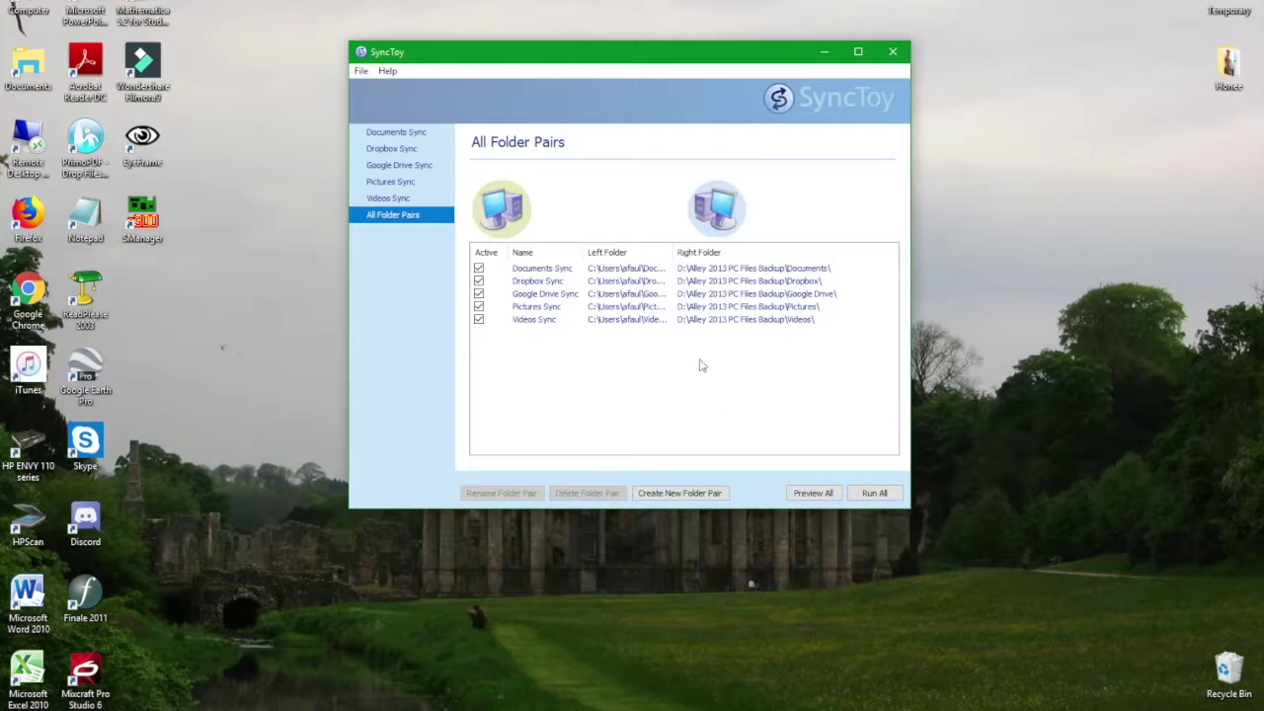
{"action": "left_click", "coordinate": [875, 494]}
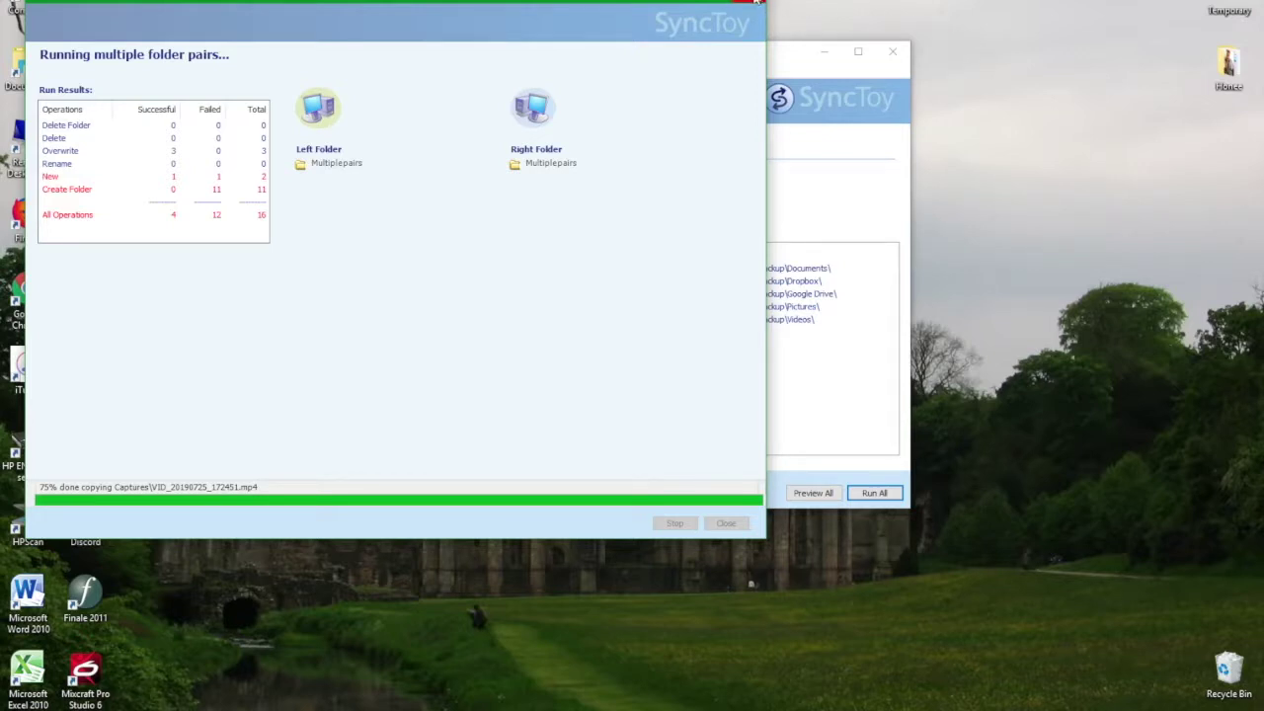
{"action": "left_click", "coordinate": [676, 2]}
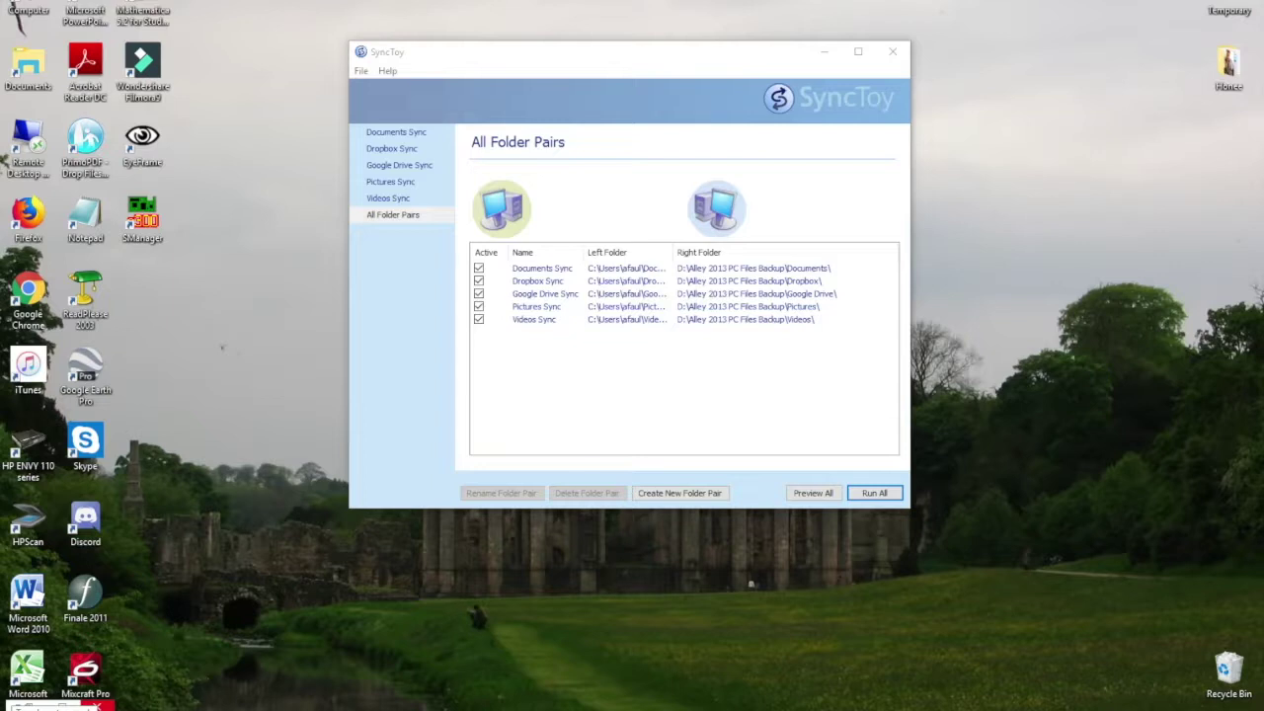
- Search for and open Windows Task Scheduler, and display the tasks in the Task Scheduler Library
{"action": "key", "text": "super"}
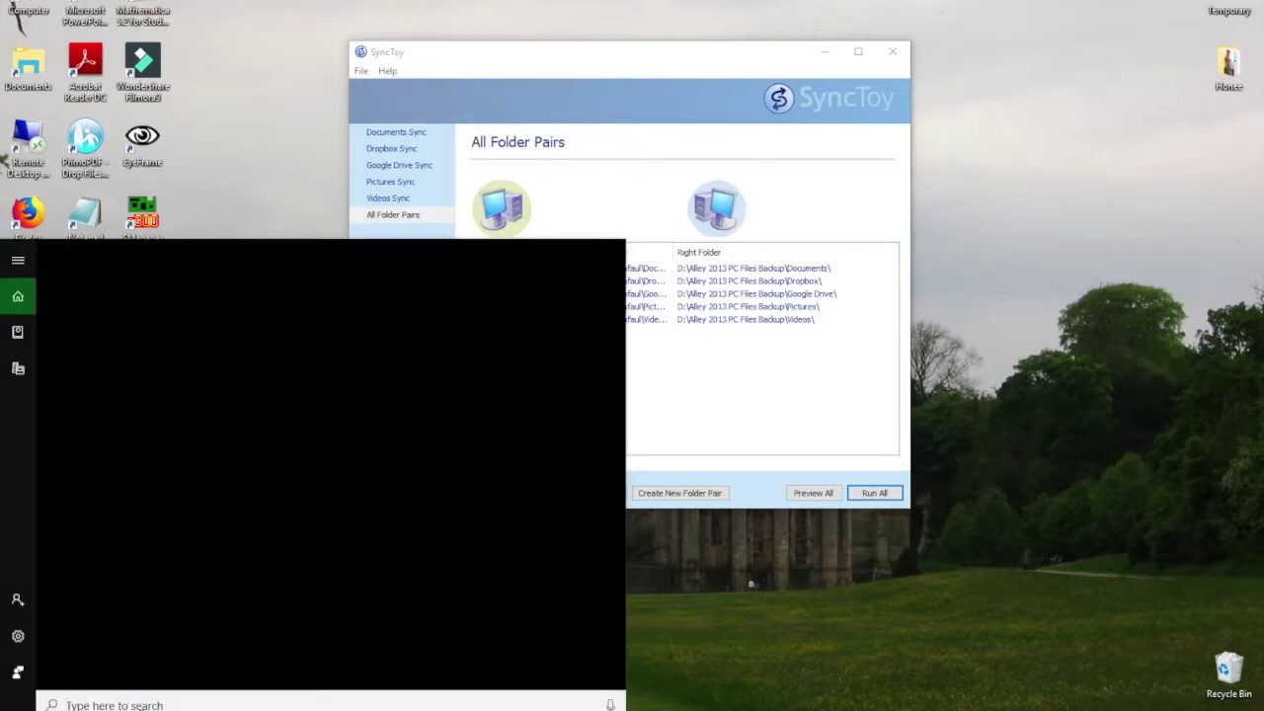
{"action": "type", "text": "task"}
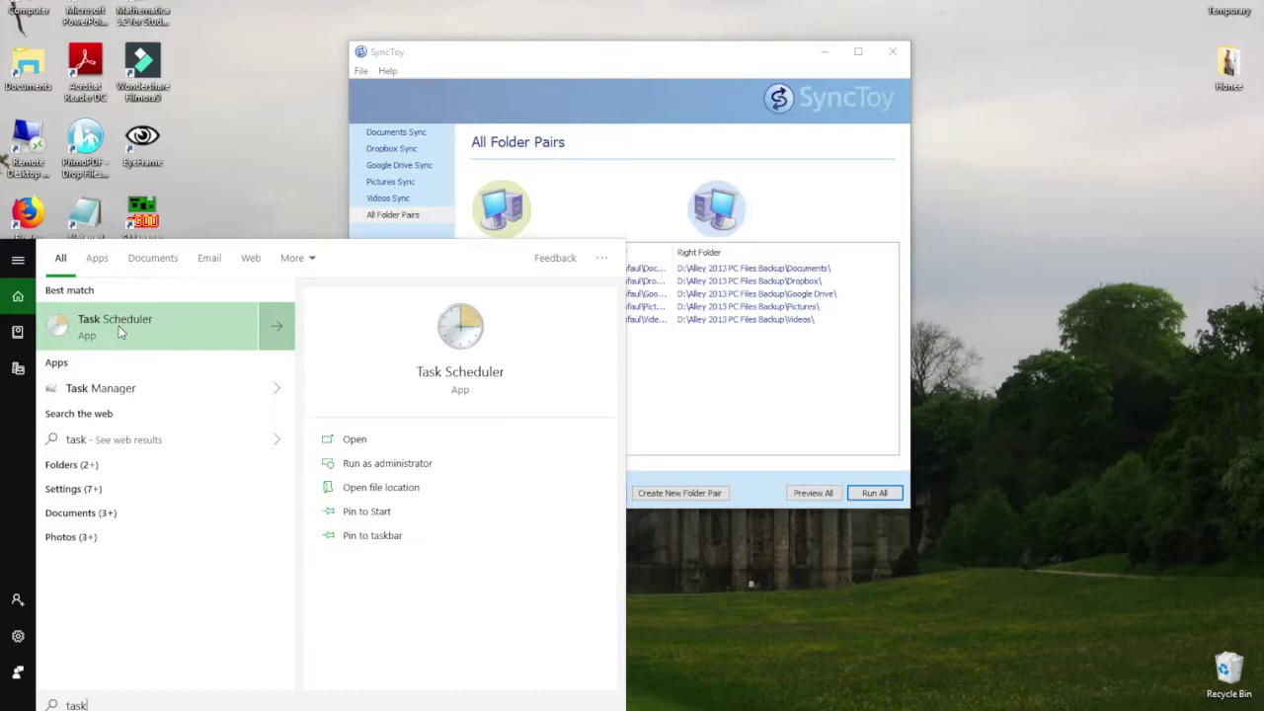
{"action": "left_click", "coordinate": [119, 331]}
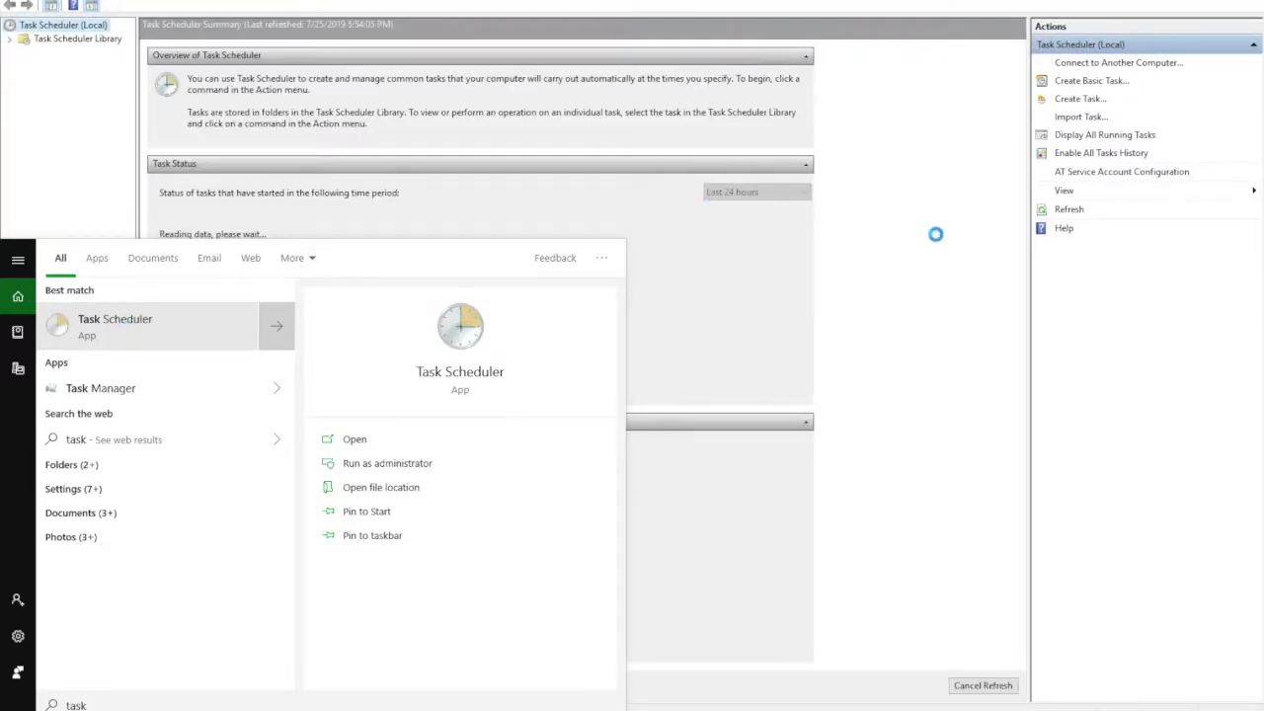
{"action": "left_click", "coordinate": [914, 214]}
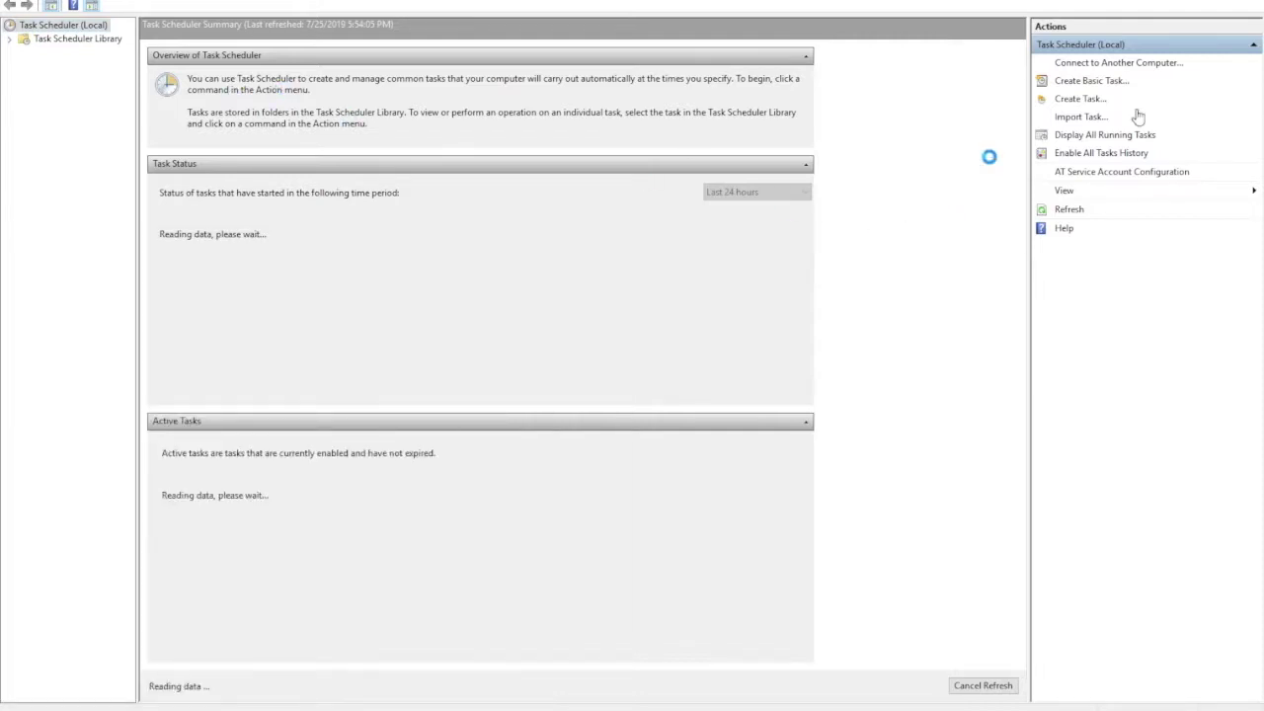
{"action": "left_click", "coordinate": [69, 39]}
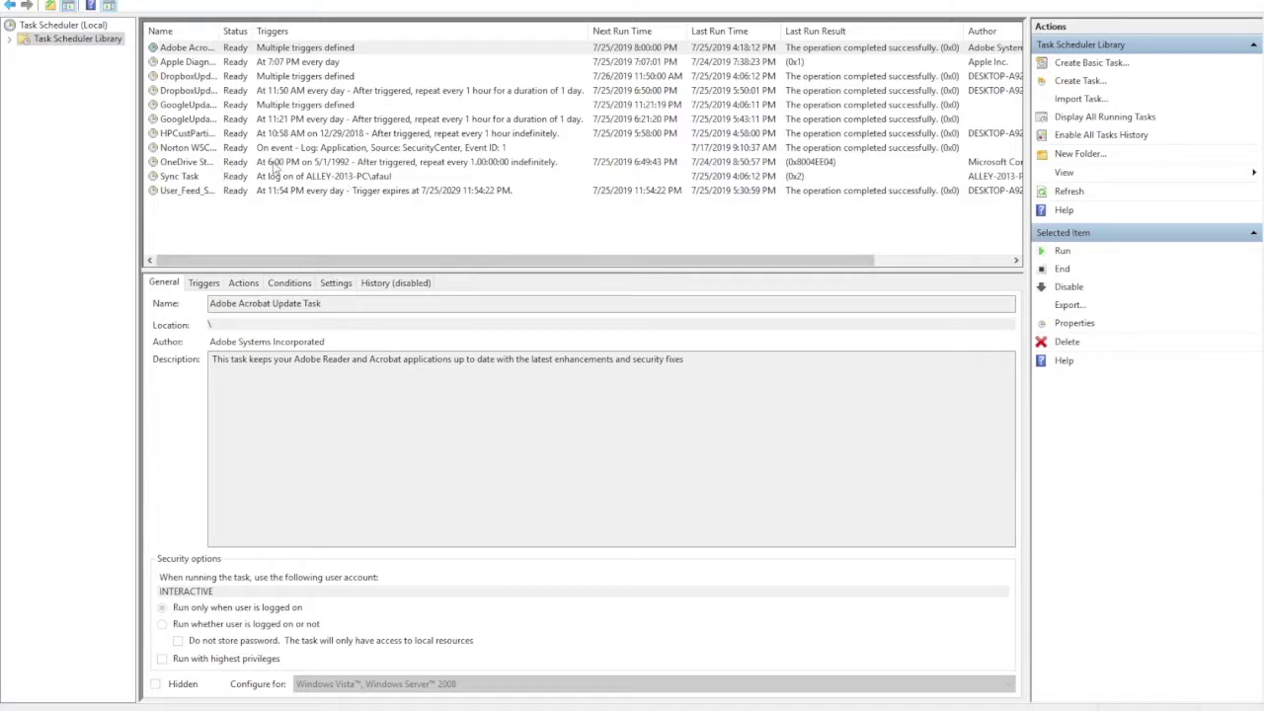
- Start creating a task, examine when a new trigger can begin it and its schedule options, and discard the trigger
{"action": "left_click", "coordinate": [1090, 62]}
{"action": "left_click", "coordinate": [880, 165]}
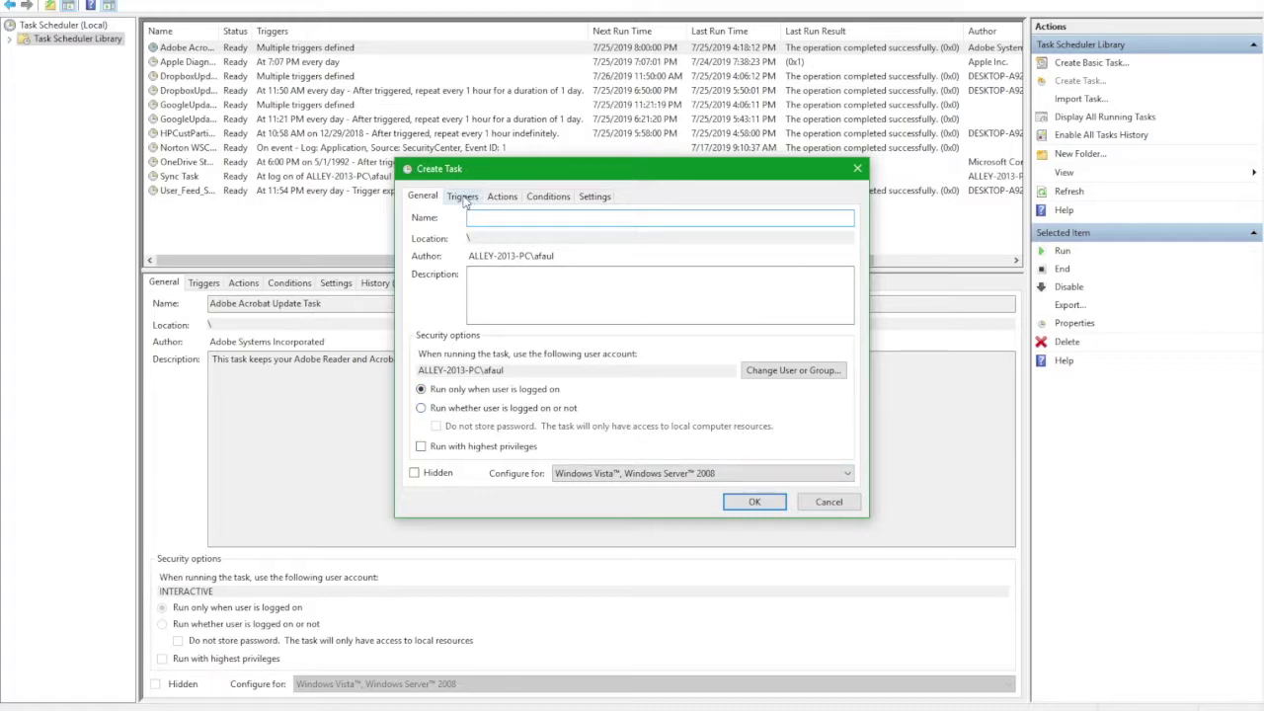
{"action": "left_click", "coordinate": [463, 196]}
{"action": "left_click", "coordinate": [457, 471]}
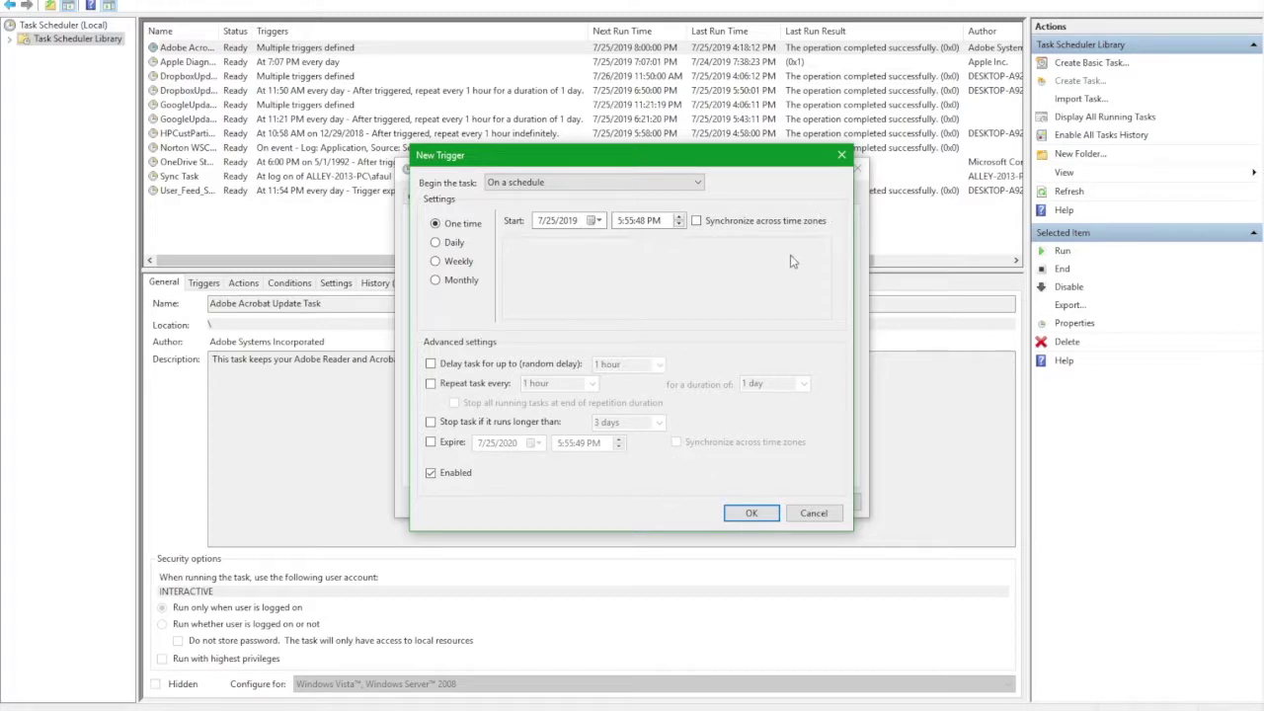
{"action": "left_click", "coordinate": [699, 185]}
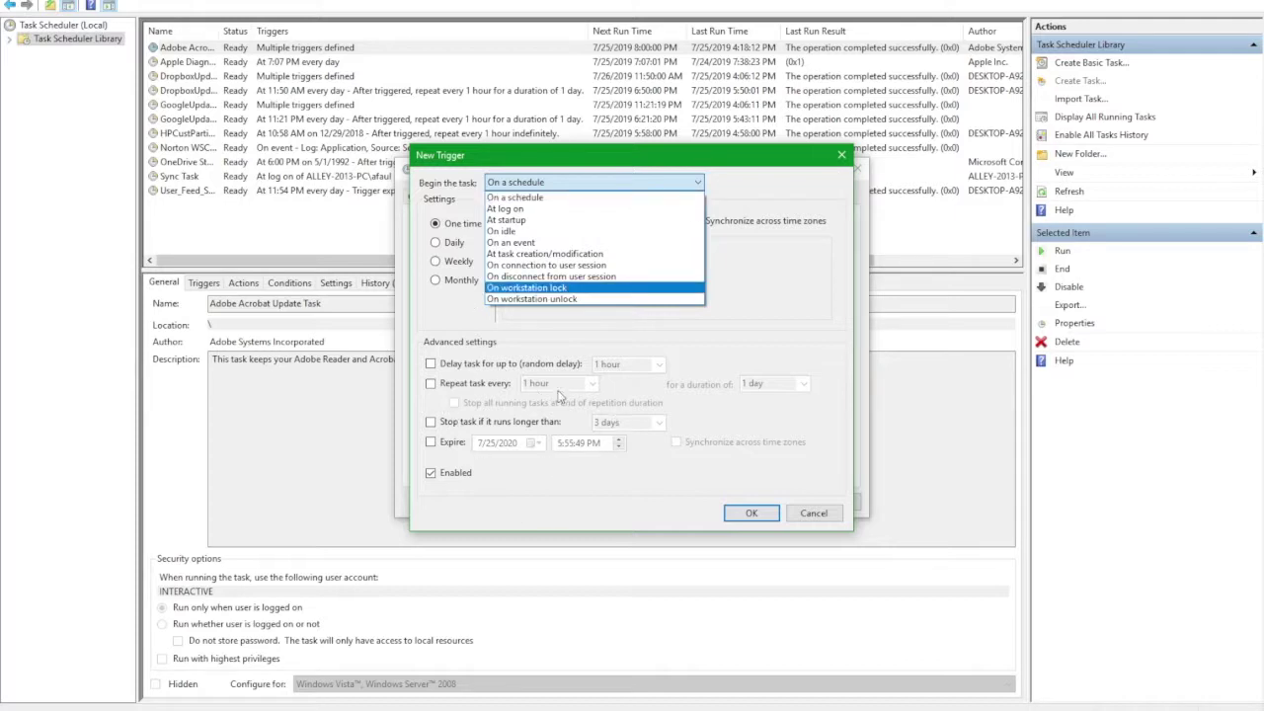
{"action": "left_click", "coordinate": [728, 223]}
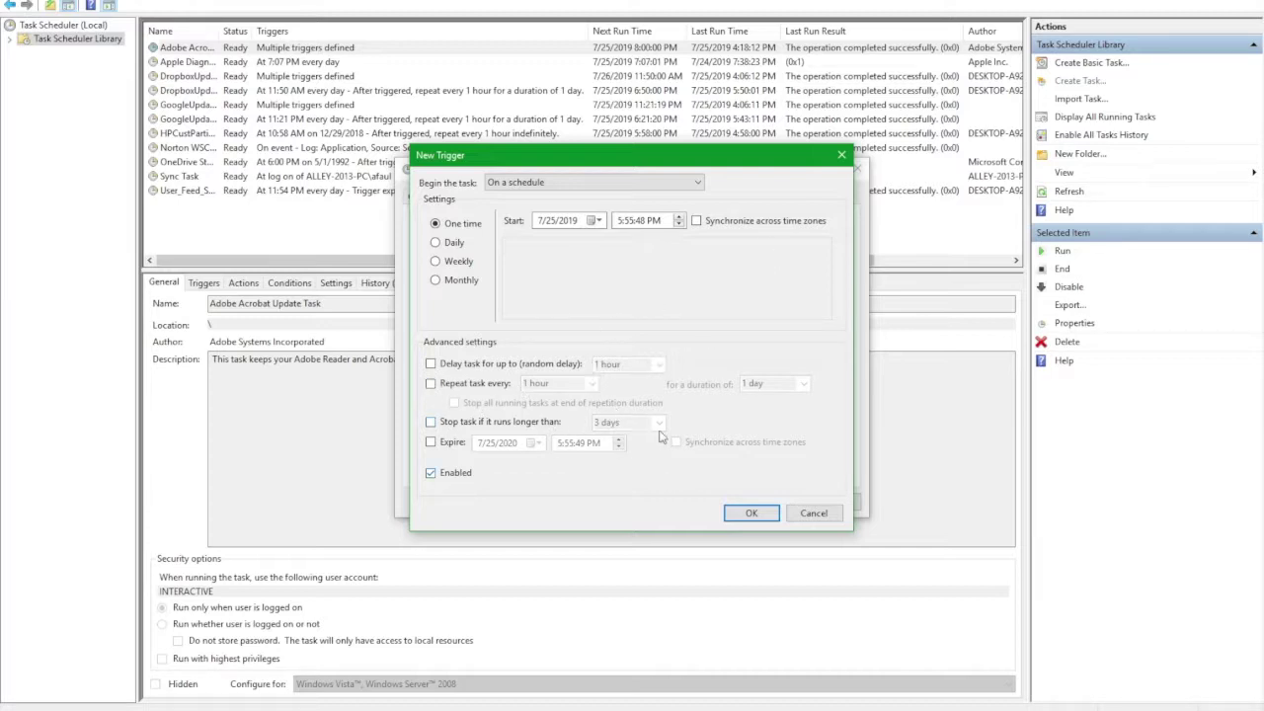
{"action": "left_click", "coordinate": [841, 155]}
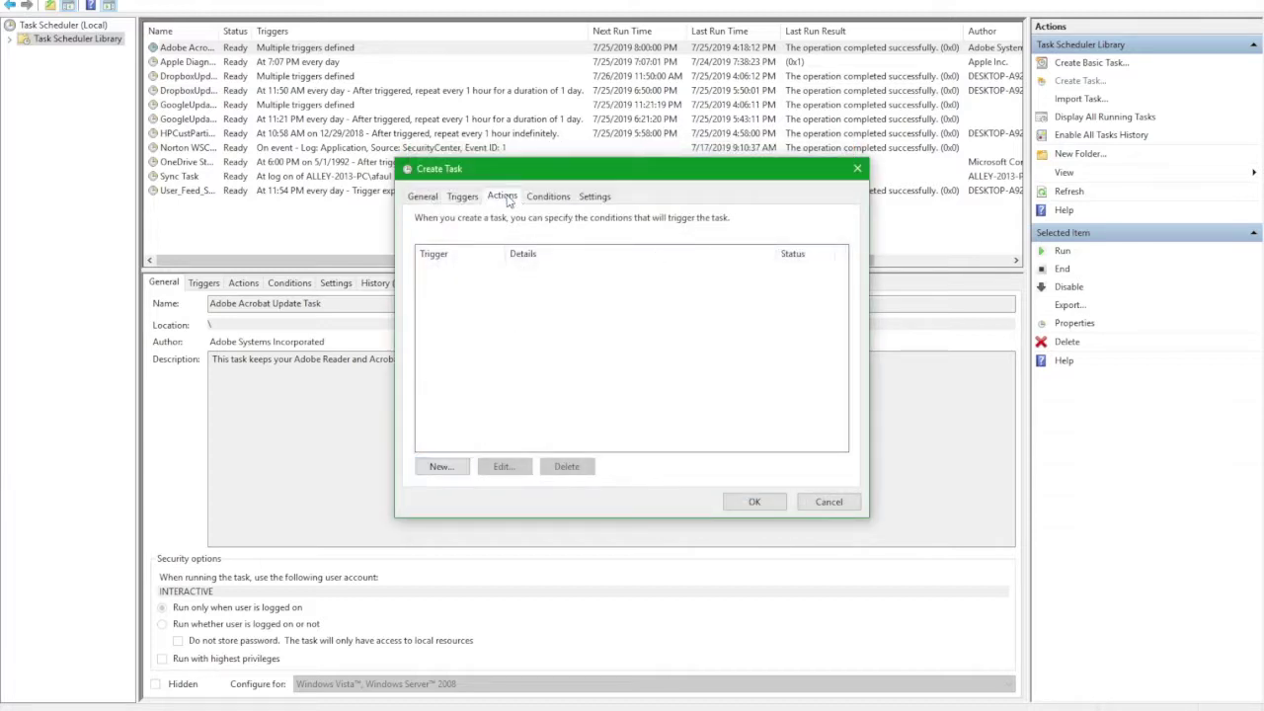
- Examine the new task's program and argument fields, conditions and additional settings, and close the task without saving it
{"action": "left_click", "coordinate": [506, 197]}
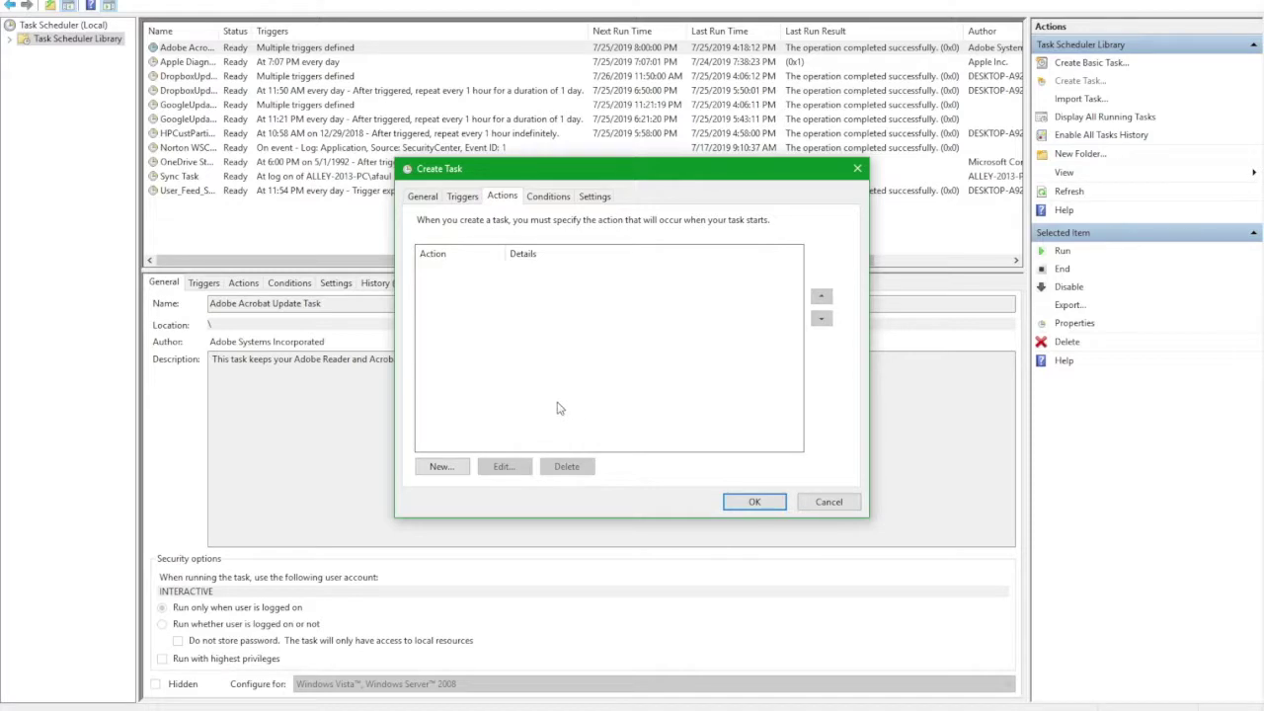
{"action": "left_click", "coordinate": [440, 466]}
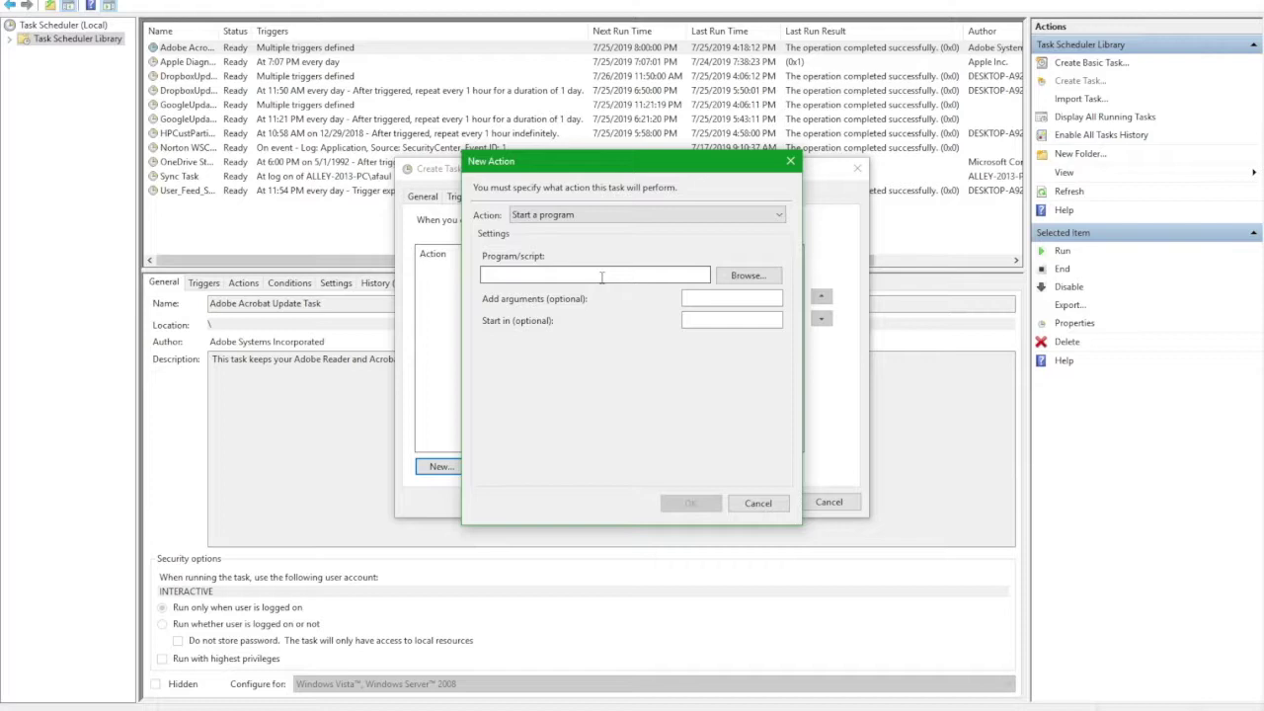
{"action": "left_click", "coordinate": [687, 298]}
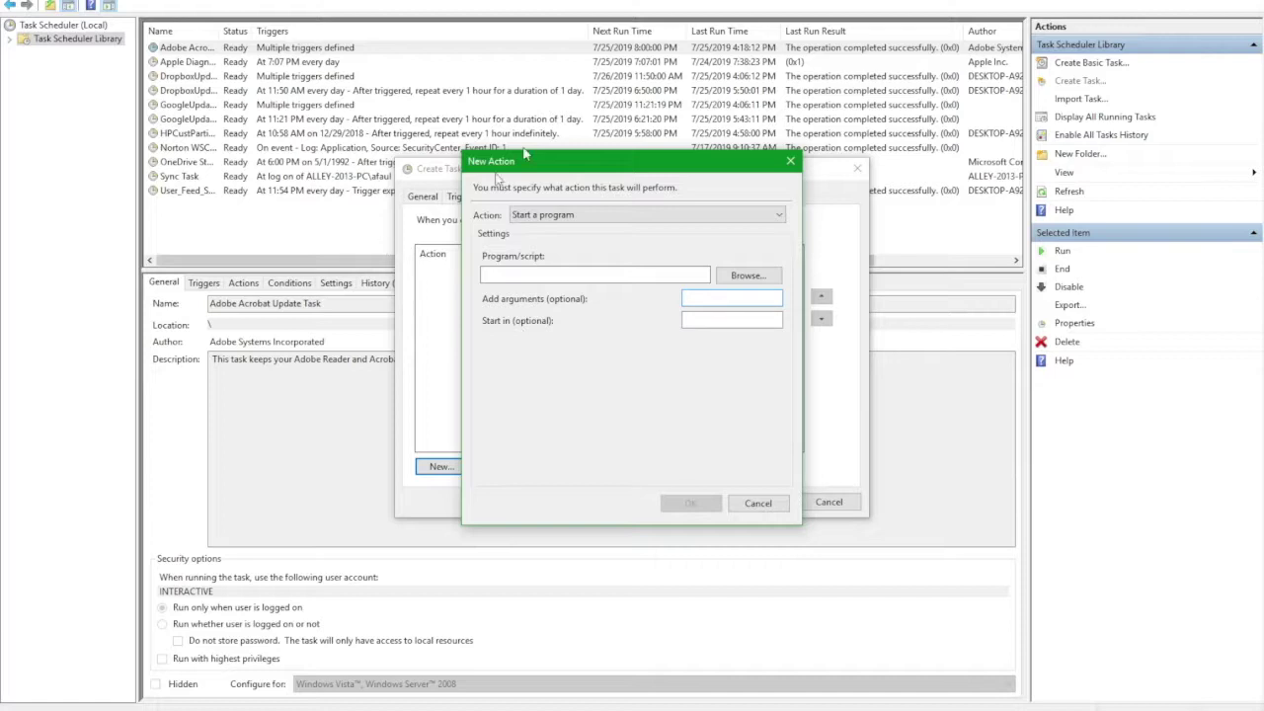
{"action": "left_click", "coordinate": [790, 160]}
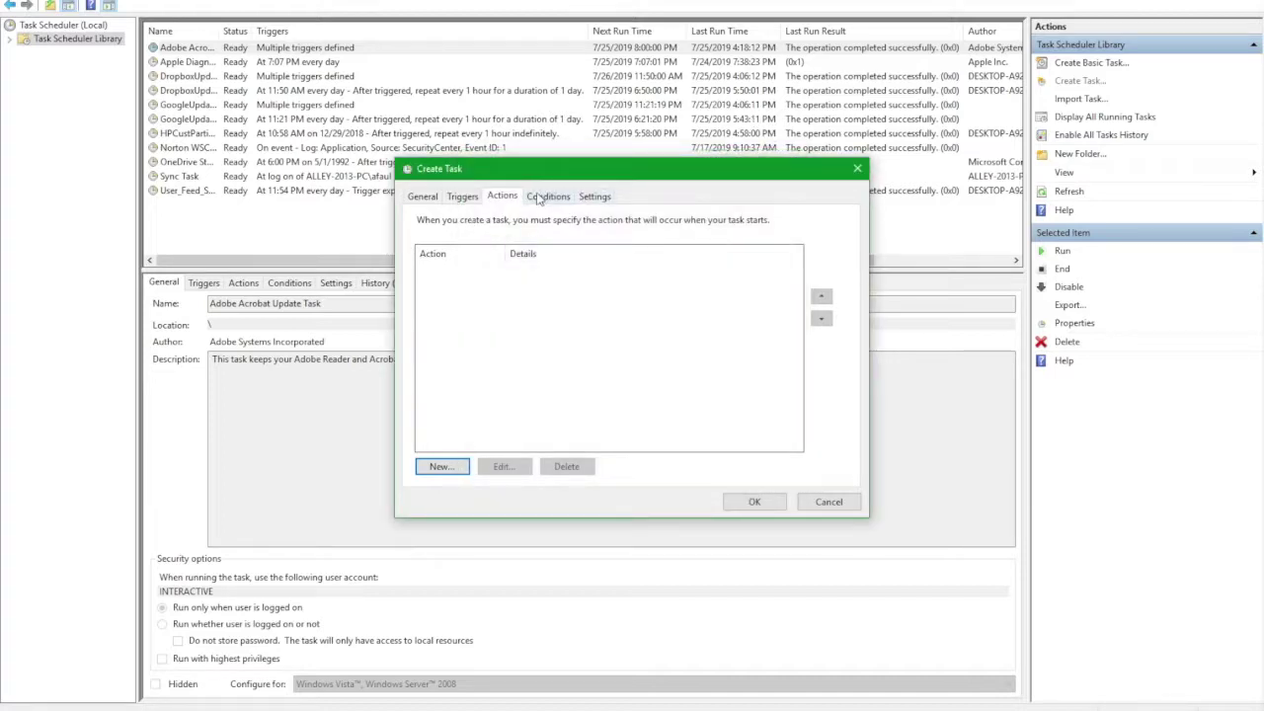
{"action": "left_click", "coordinate": [544, 197]}
{"action": "left_click", "coordinate": [597, 198]}
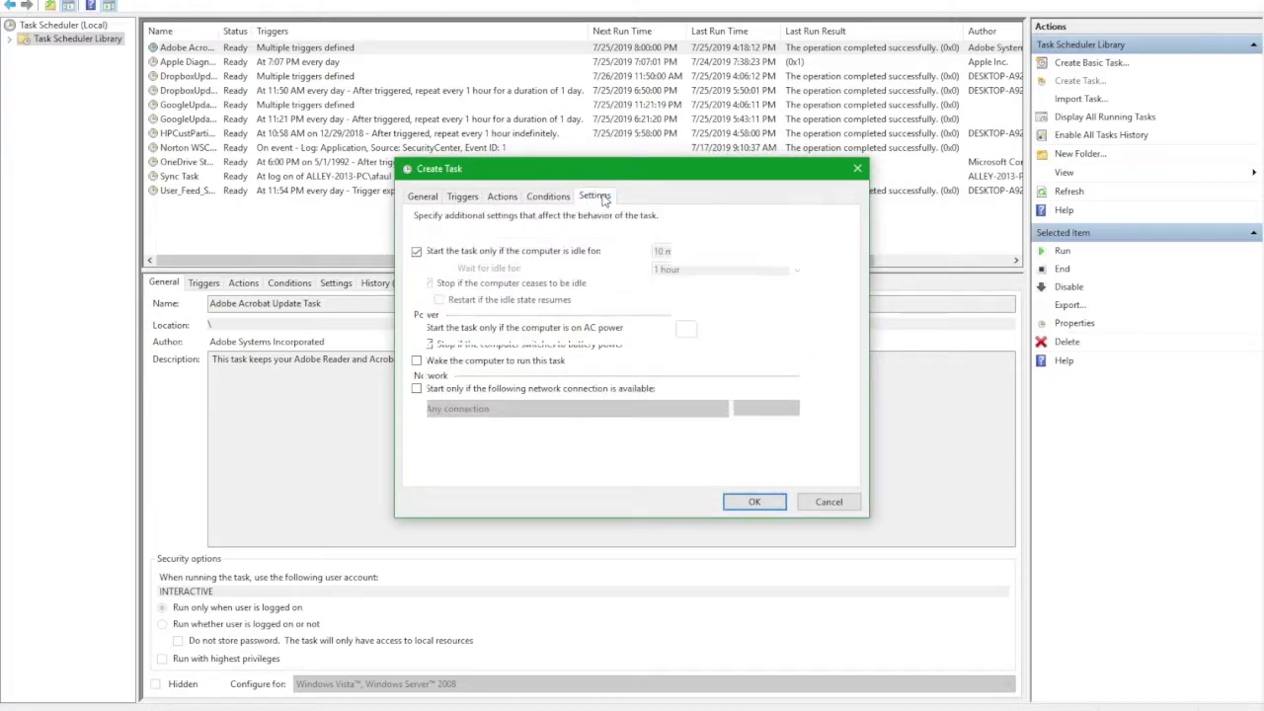
{"action": "left_click", "coordinate": [568, 197]}
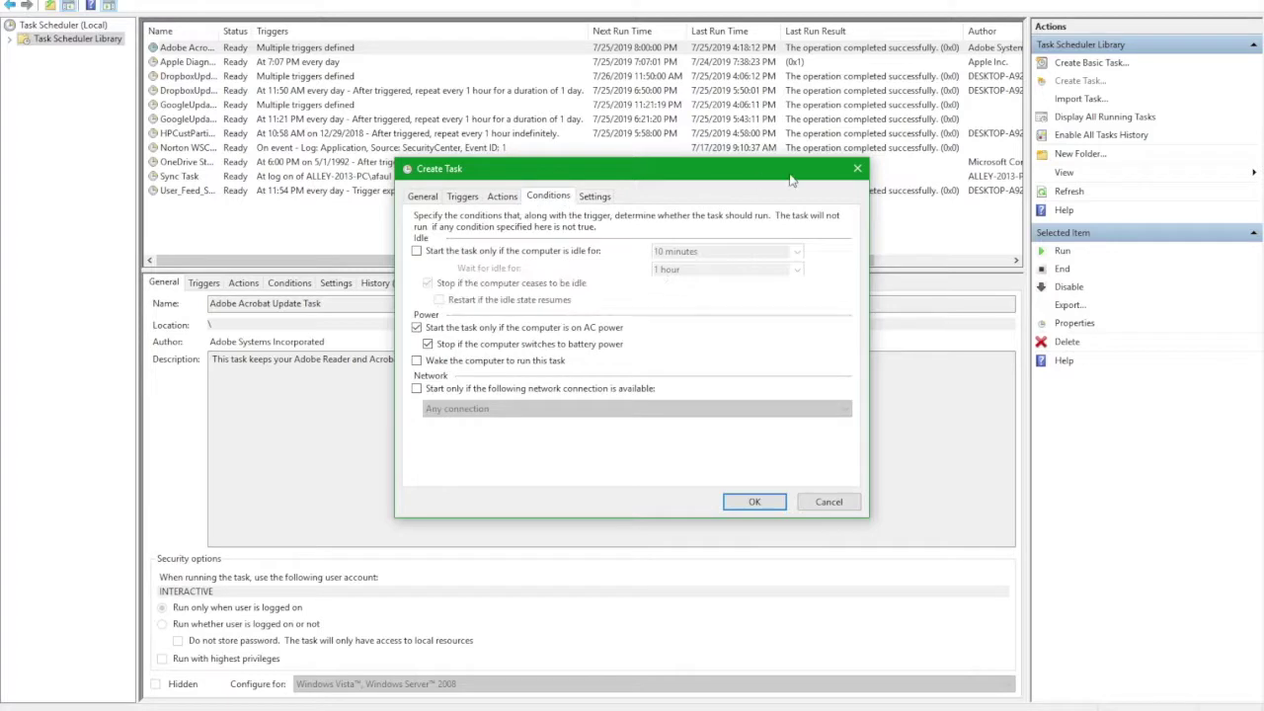
{"action": "left_click", "coordinate": [857, 169]}
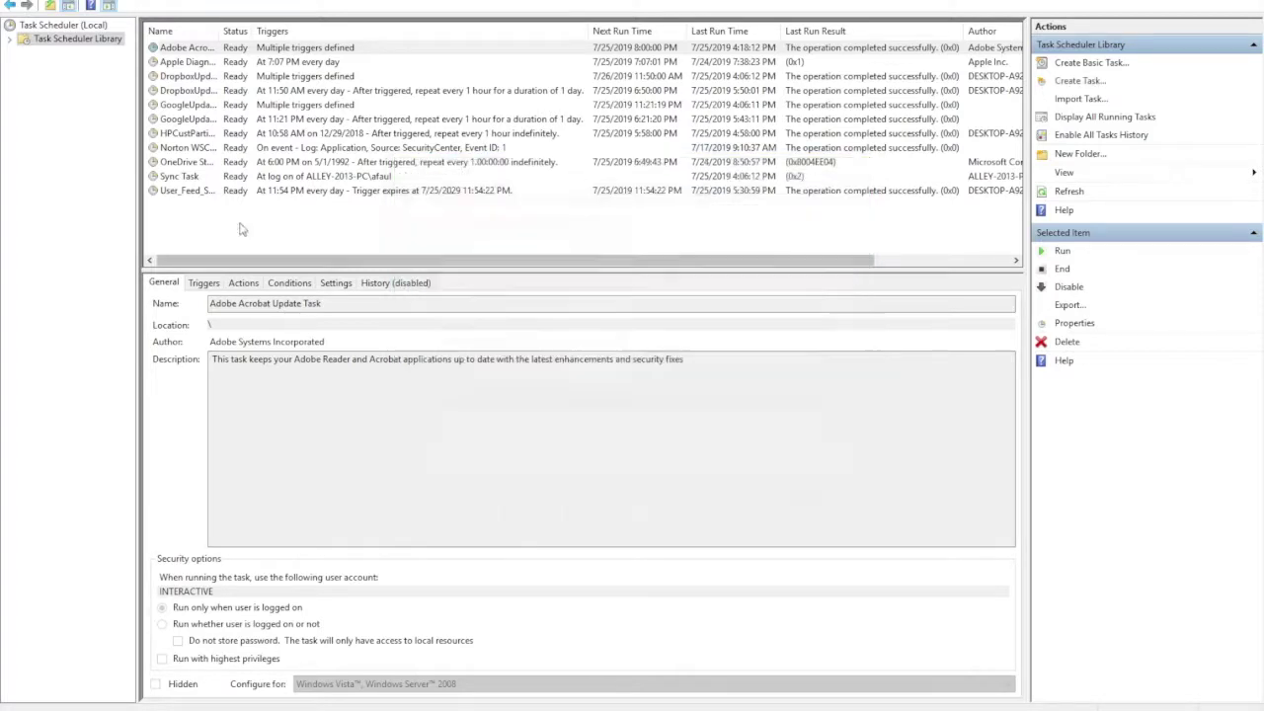
- Open the existing Sync Task's properties and review its triggers and the program path and arguments of its action
{"action": "left_click", "coordinate": [196, 179]}
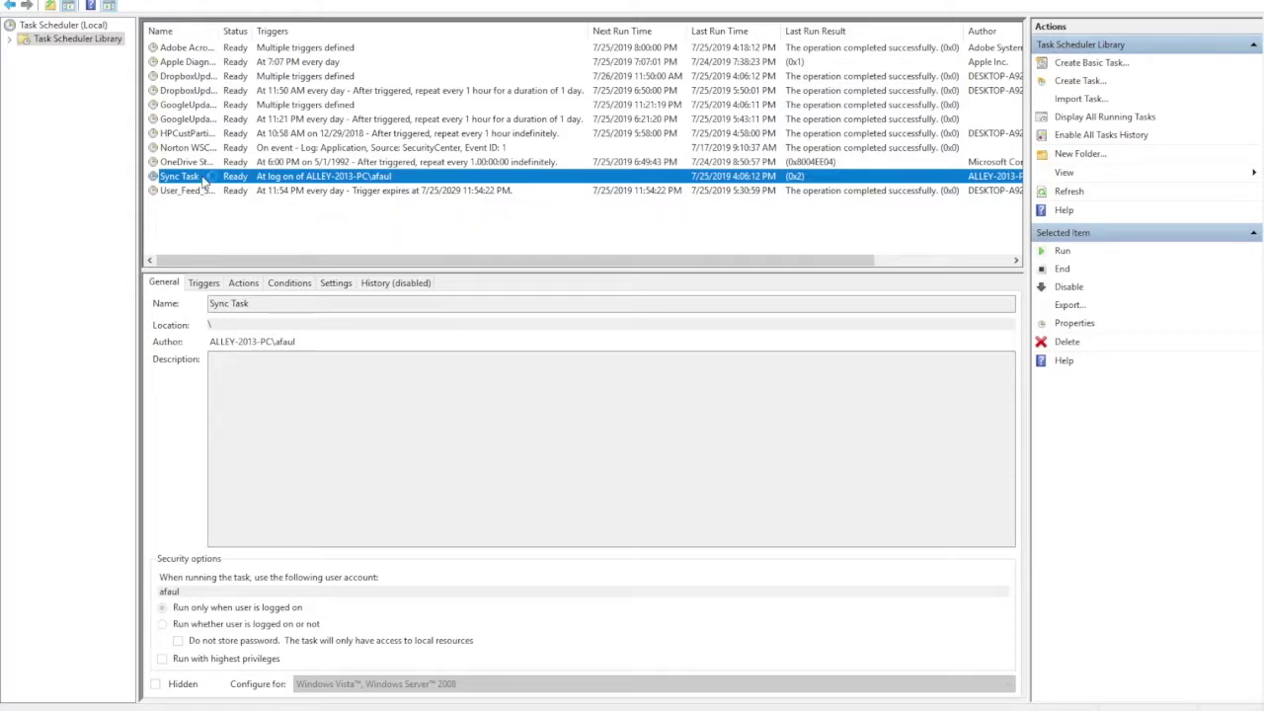
{"action": "double_click", "coordinate": [204, 180]}
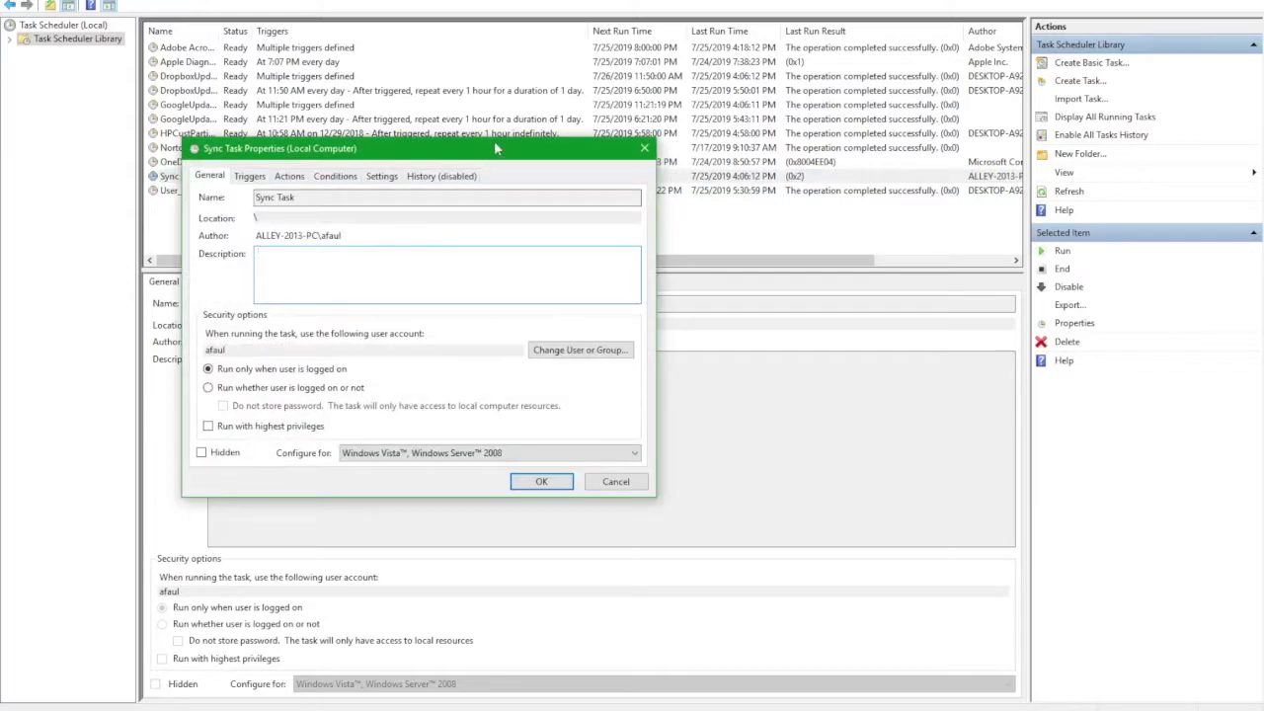
{"action": "left_click_drag", "start_coordinate": [484, 150], "coordinate": [699, 124]}
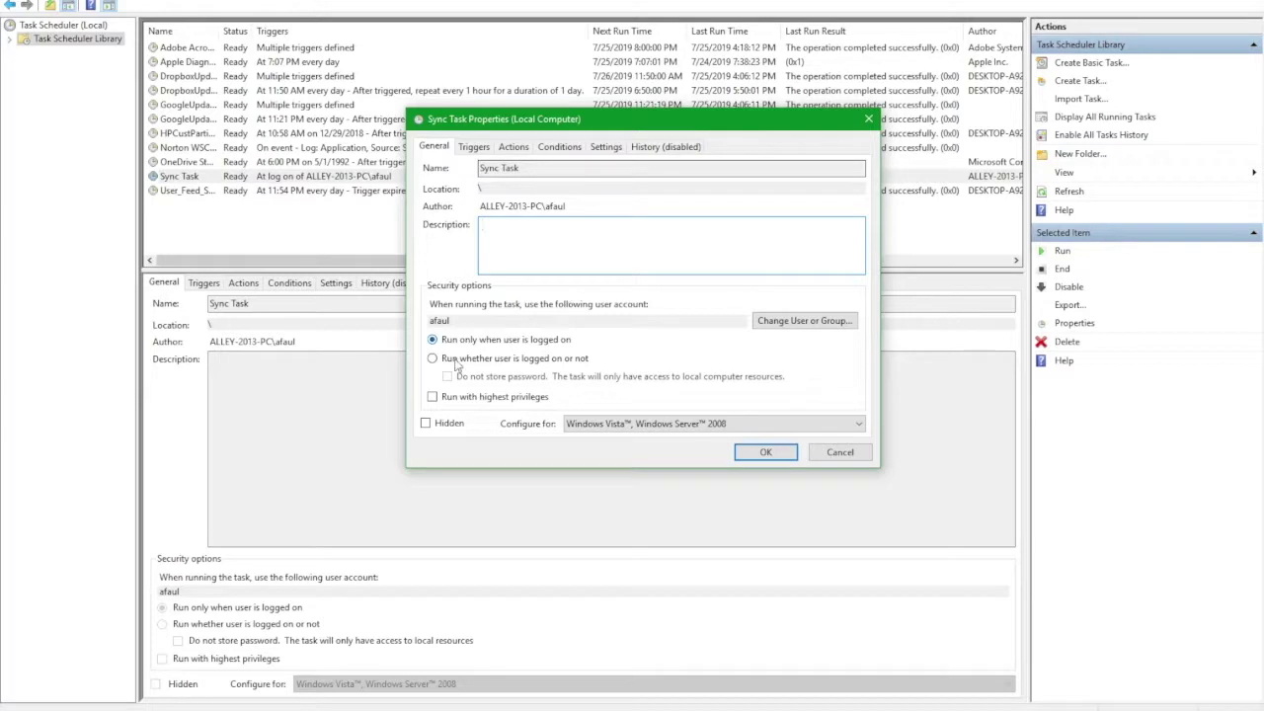
{"action": "left_click", "coordinate": [473, 146]}
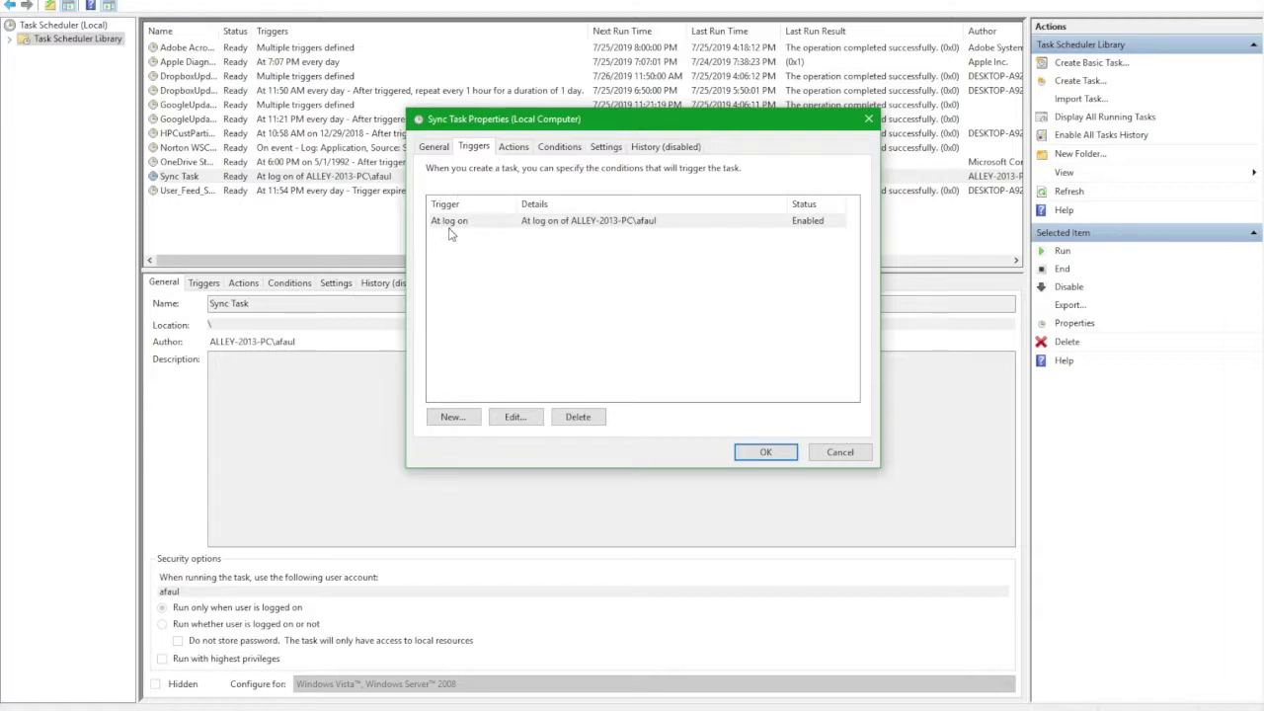
{"action": "left_click", "coordinate": [514, 149]}
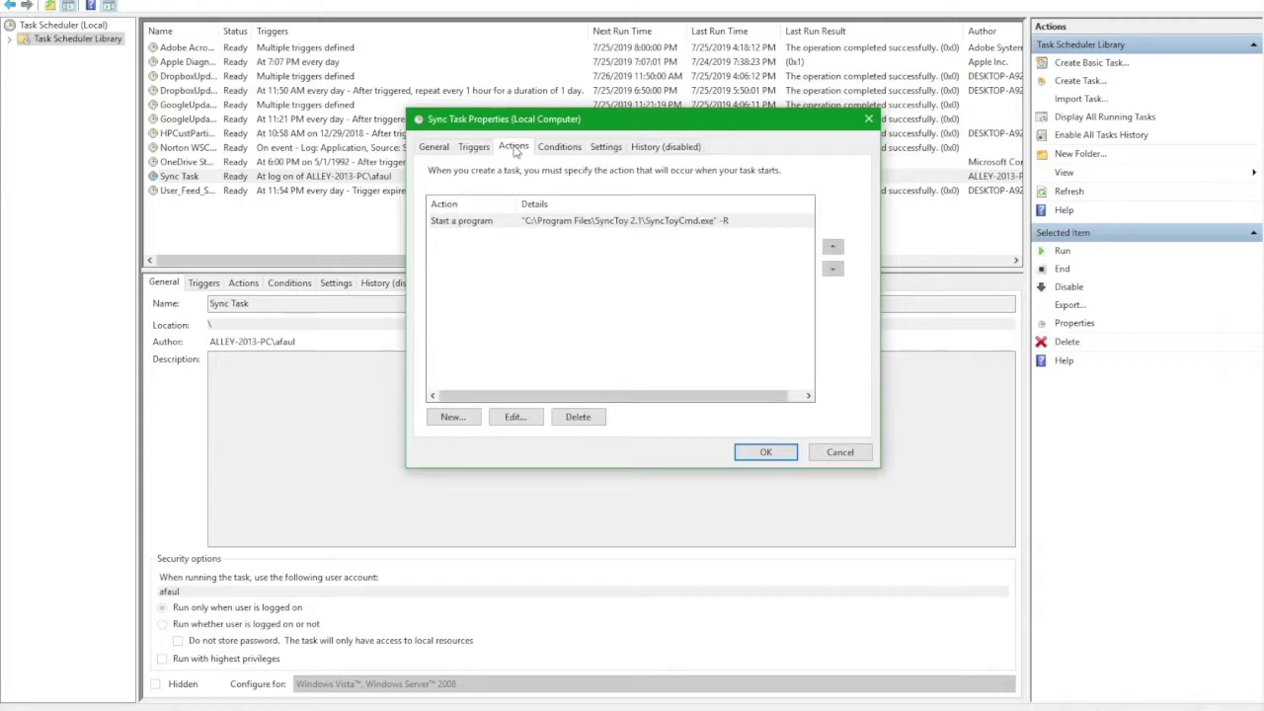
{"action": "double_click", "coordinate": [466, 227]}
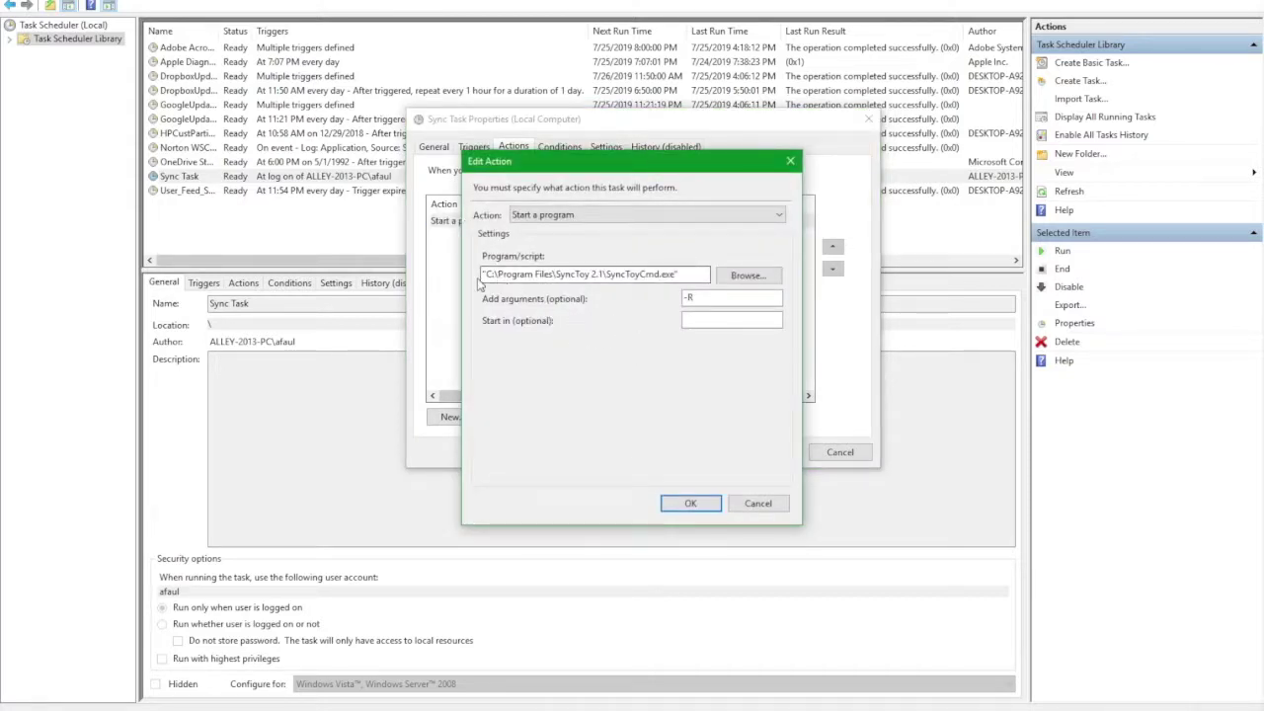
{"action": "left_click_drag", "start_coordinate": [484, 274], "coordinate": [679, 276]}
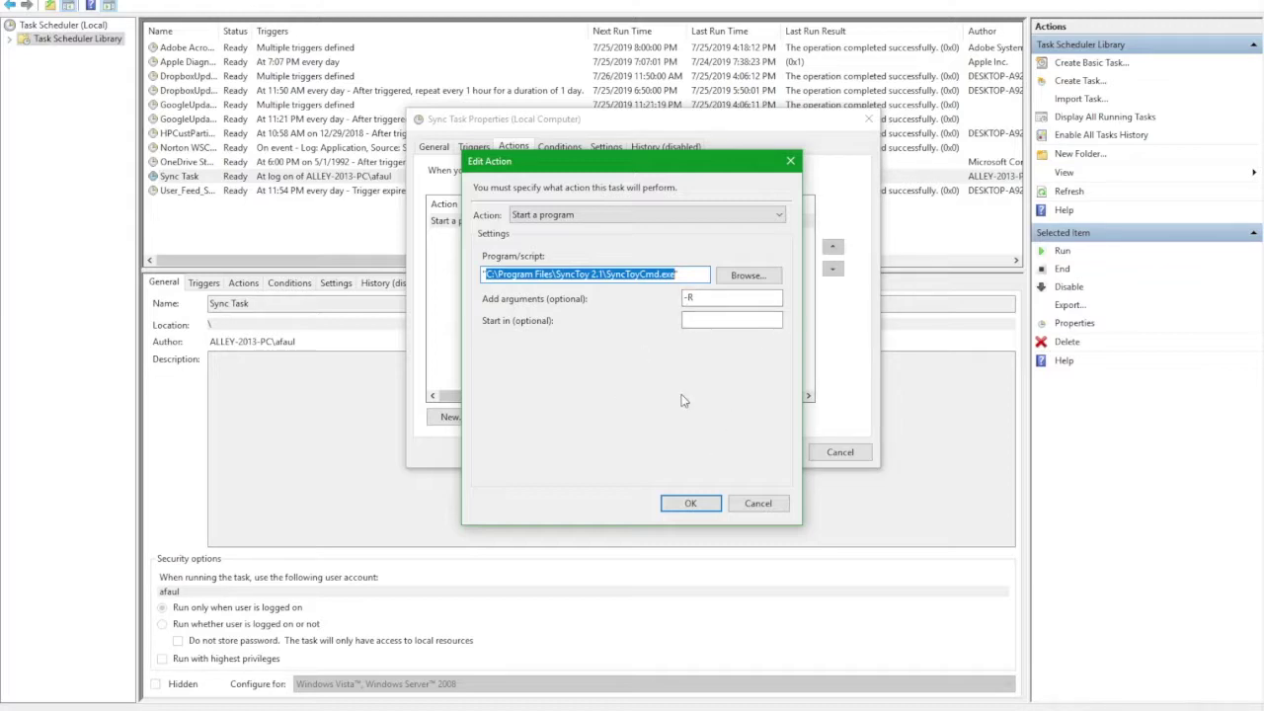
{"action": "left_click", "coordinate": [689, 505]}
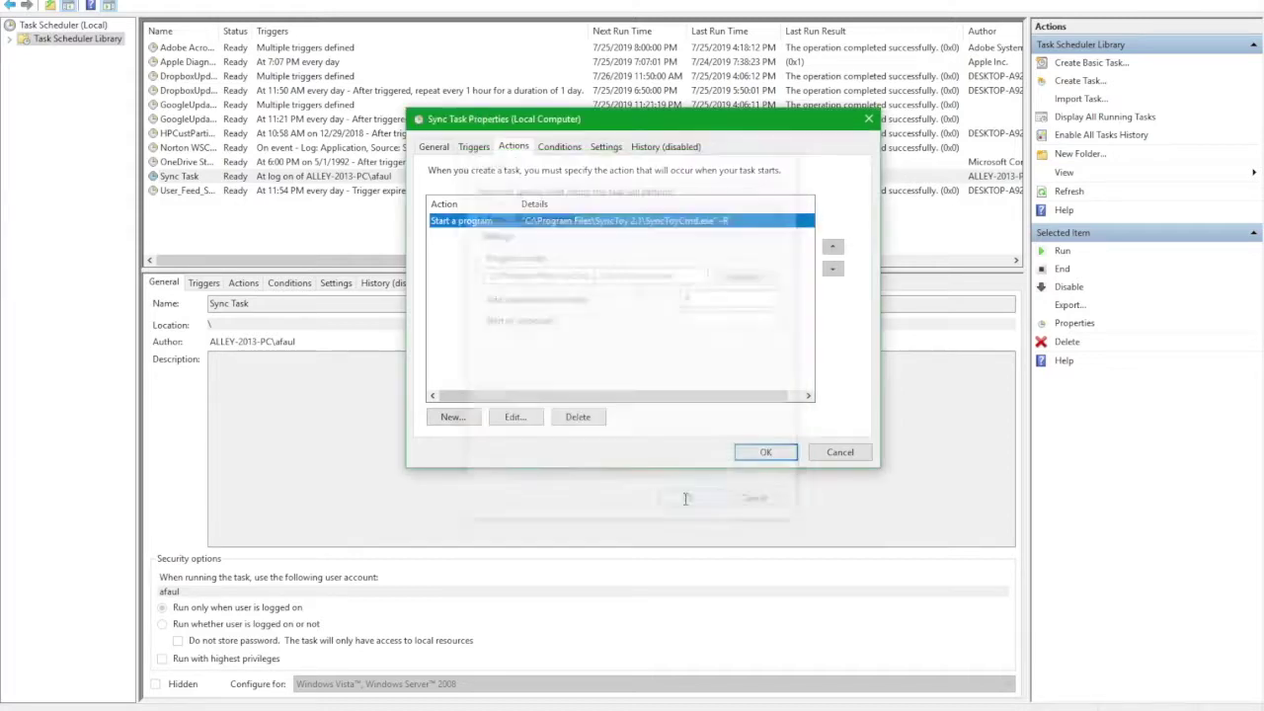
- Review the Sync Task's conditions, additional settings and history, and confirm its properties
{"action": "left_click", "coordinate": [558, 148]}
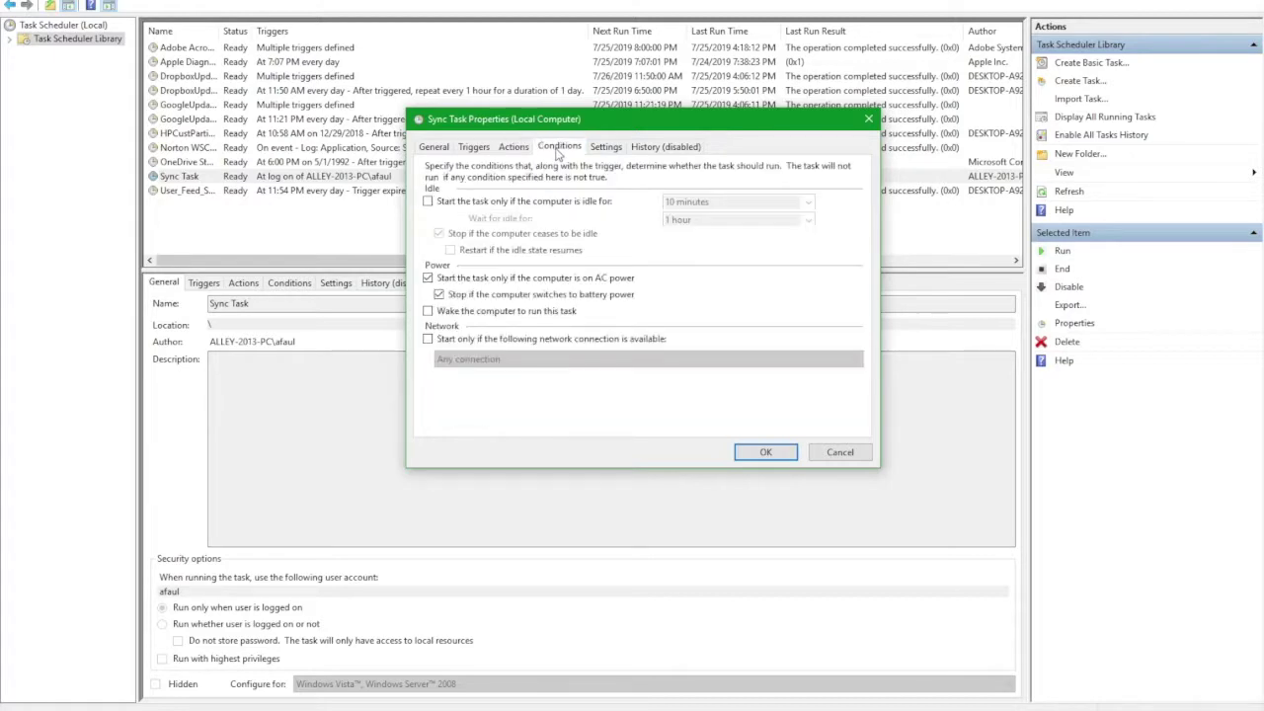
{"action": "left_click", "coordinate": [607, 147]}
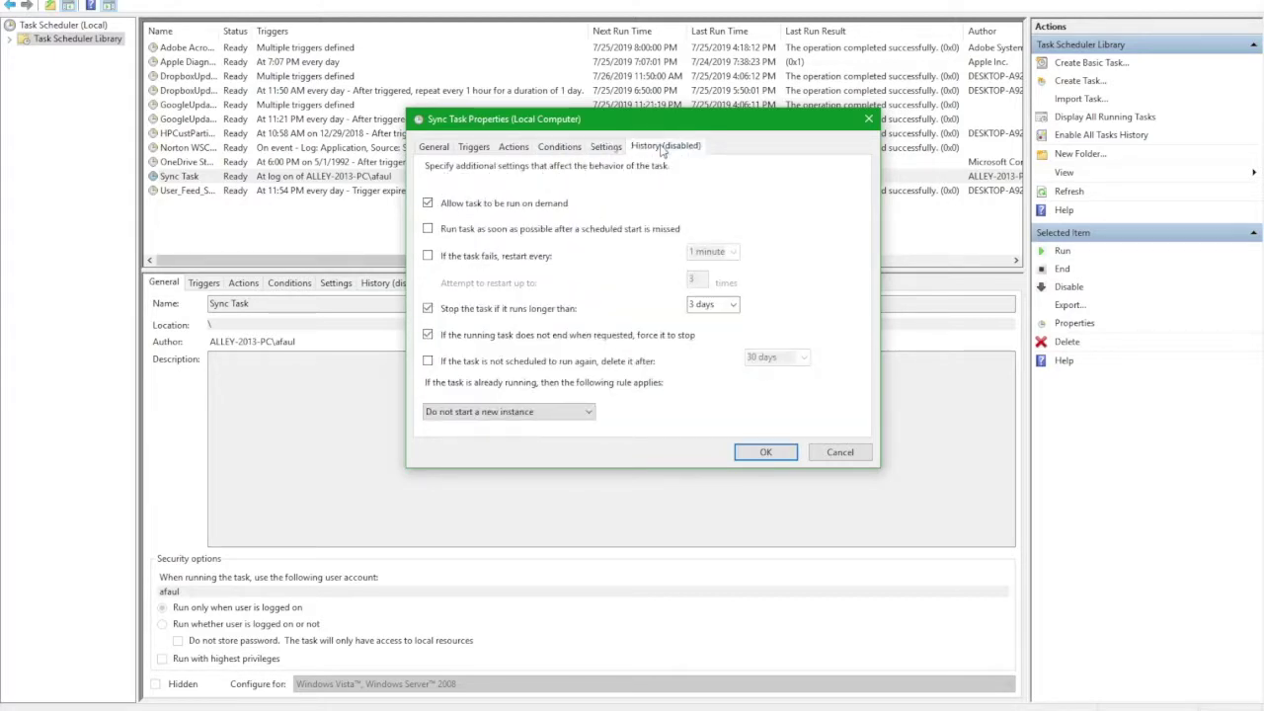
{"action": "left_click", "coordinate": [664, 147]}
{"action": "left_click", "coordinate": [605, 147]}
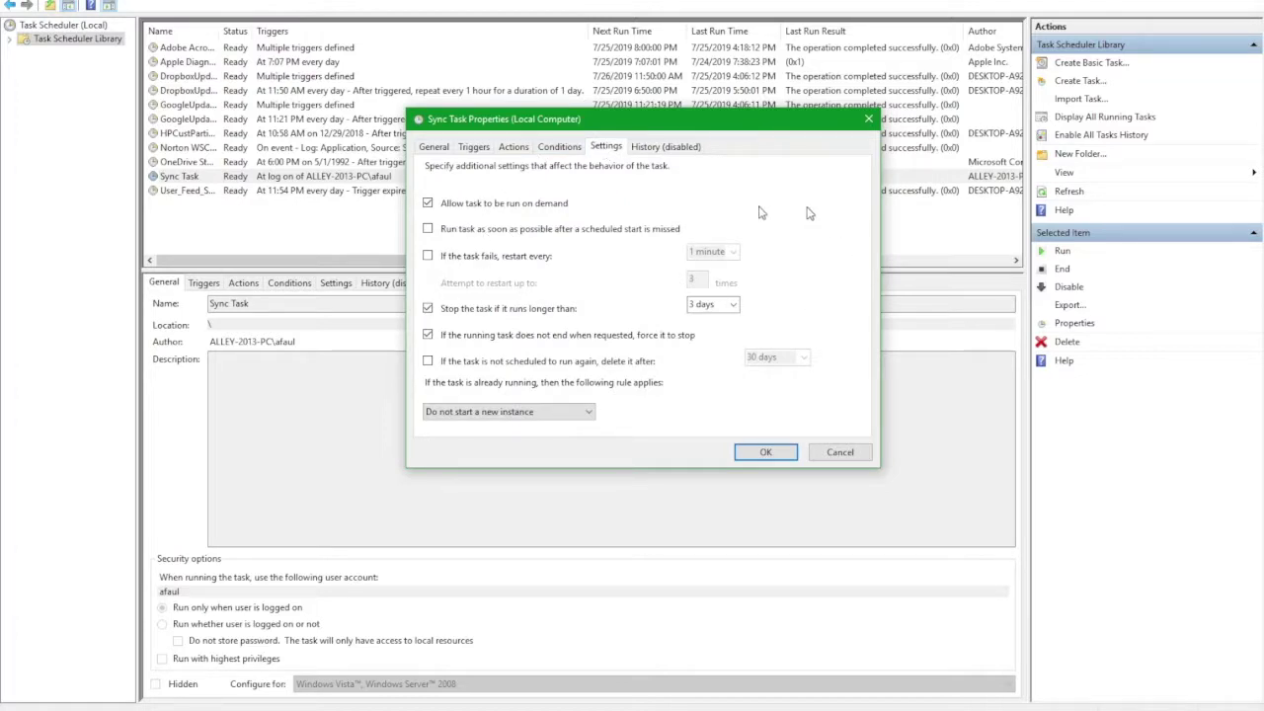
{"action": "left_click", "coordinate": [766, 452]}
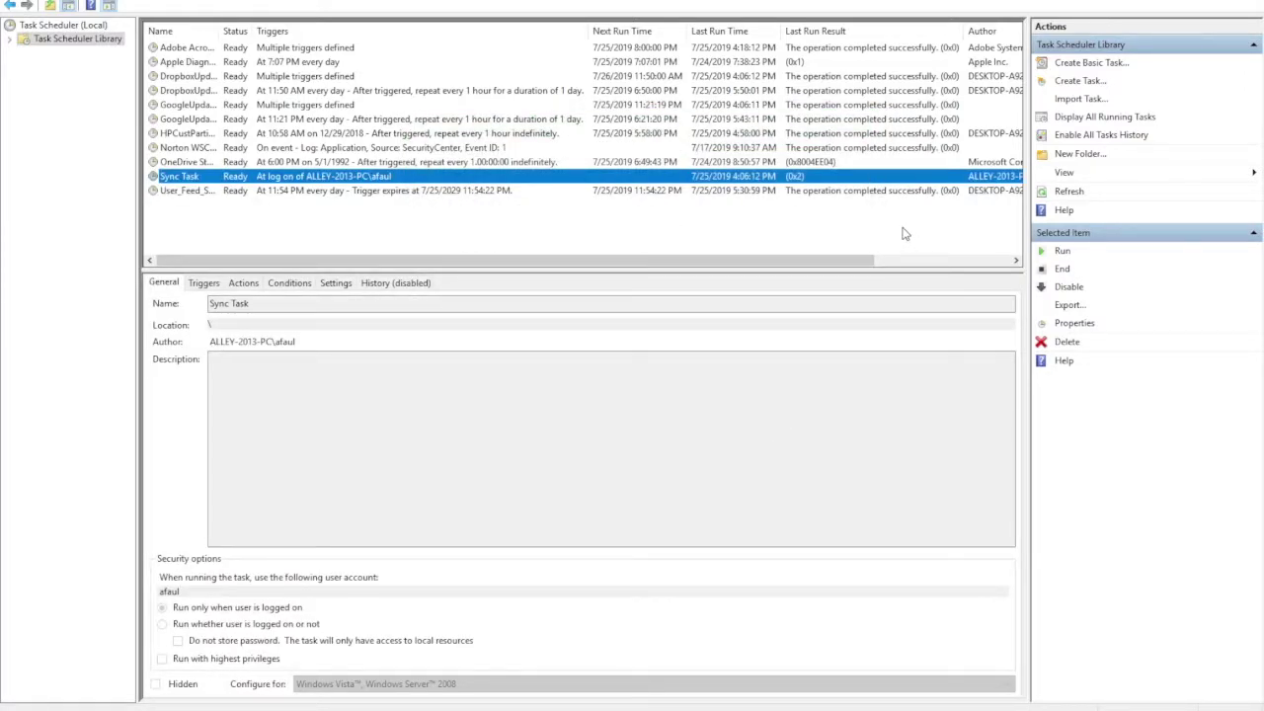
{"action": "key", "text": "shift+Down"}
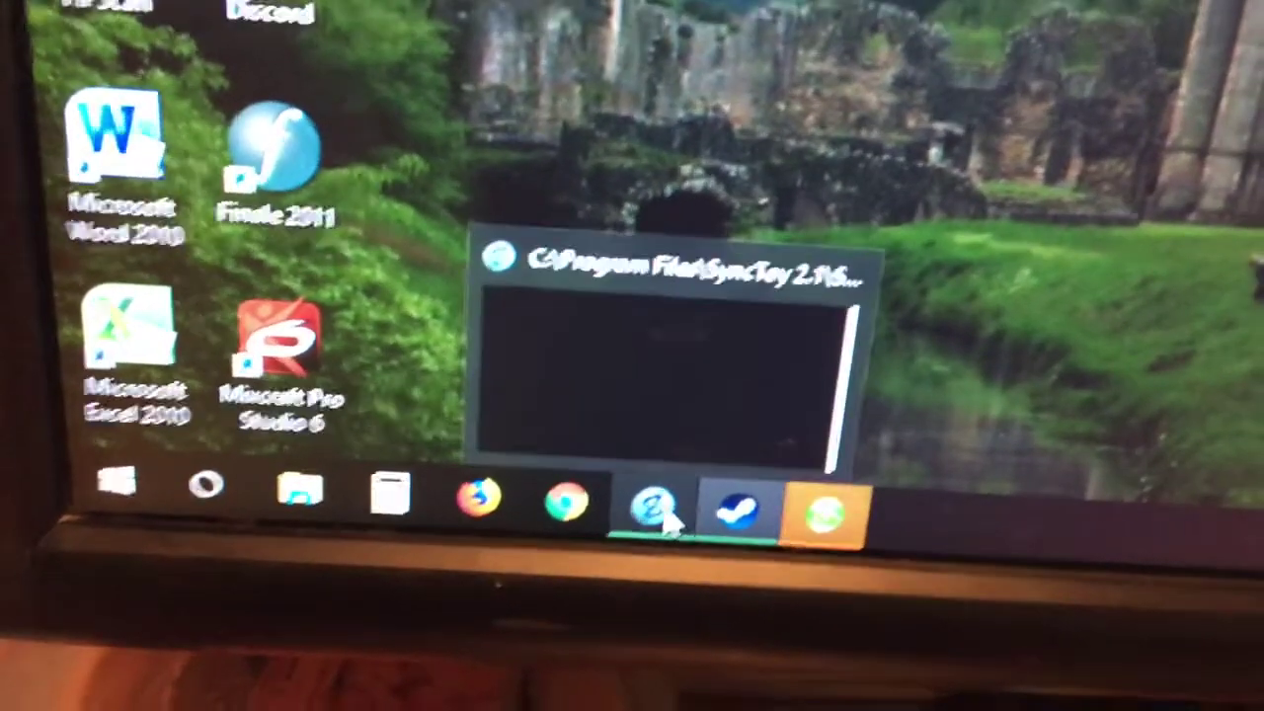
{"action": "left_click", "coordinate": [663, 491]}
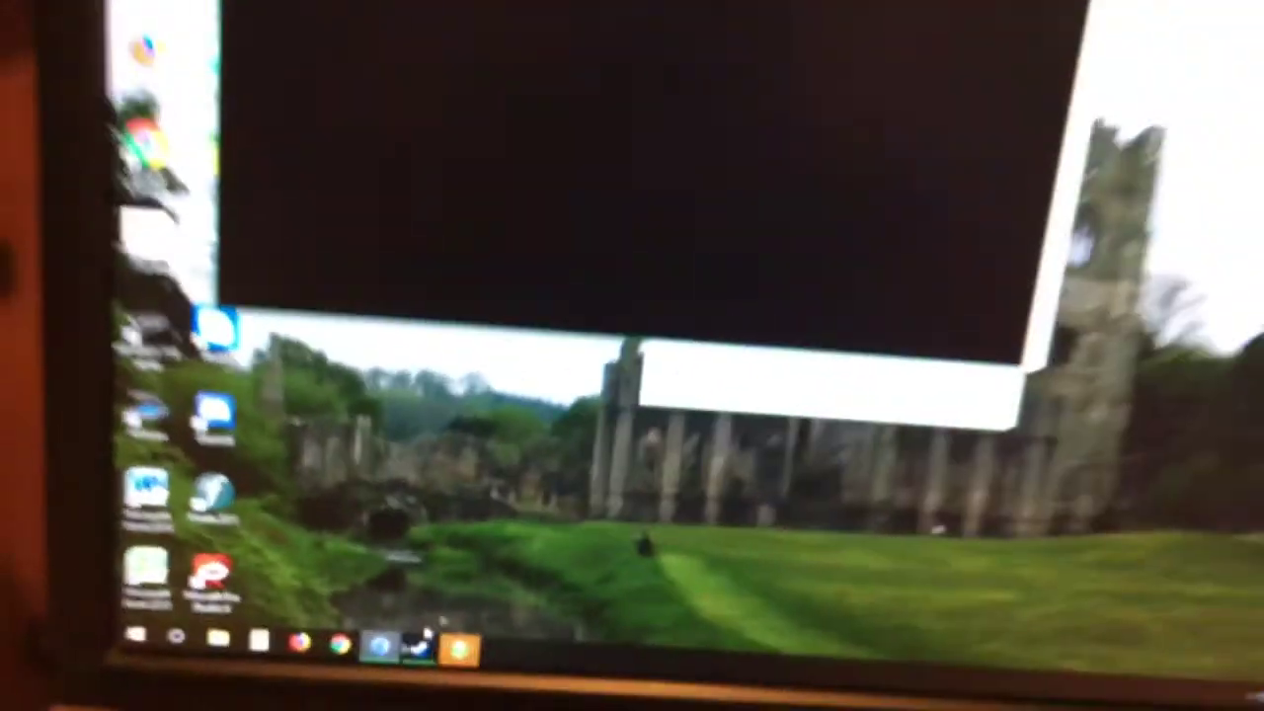